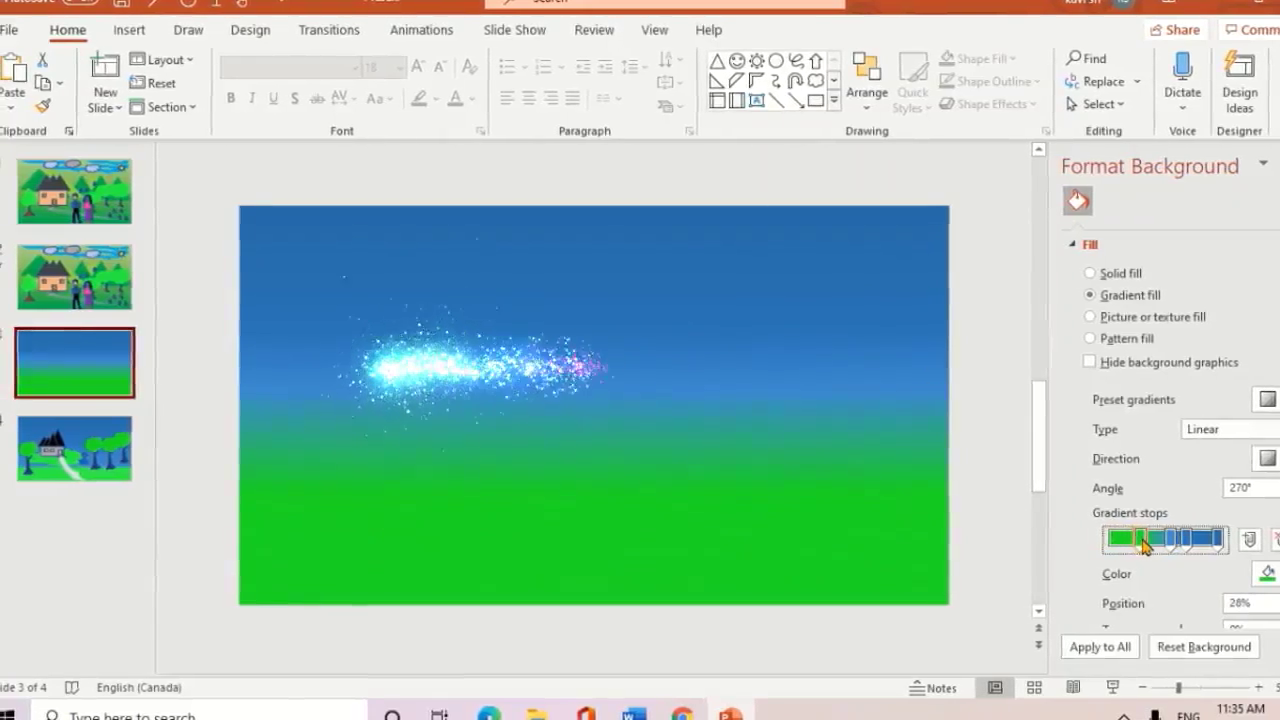
Draw a sun in the upper-right sky with a yellow-to-blue gradient, yellow stop at 56%.
left_click(764, 61)
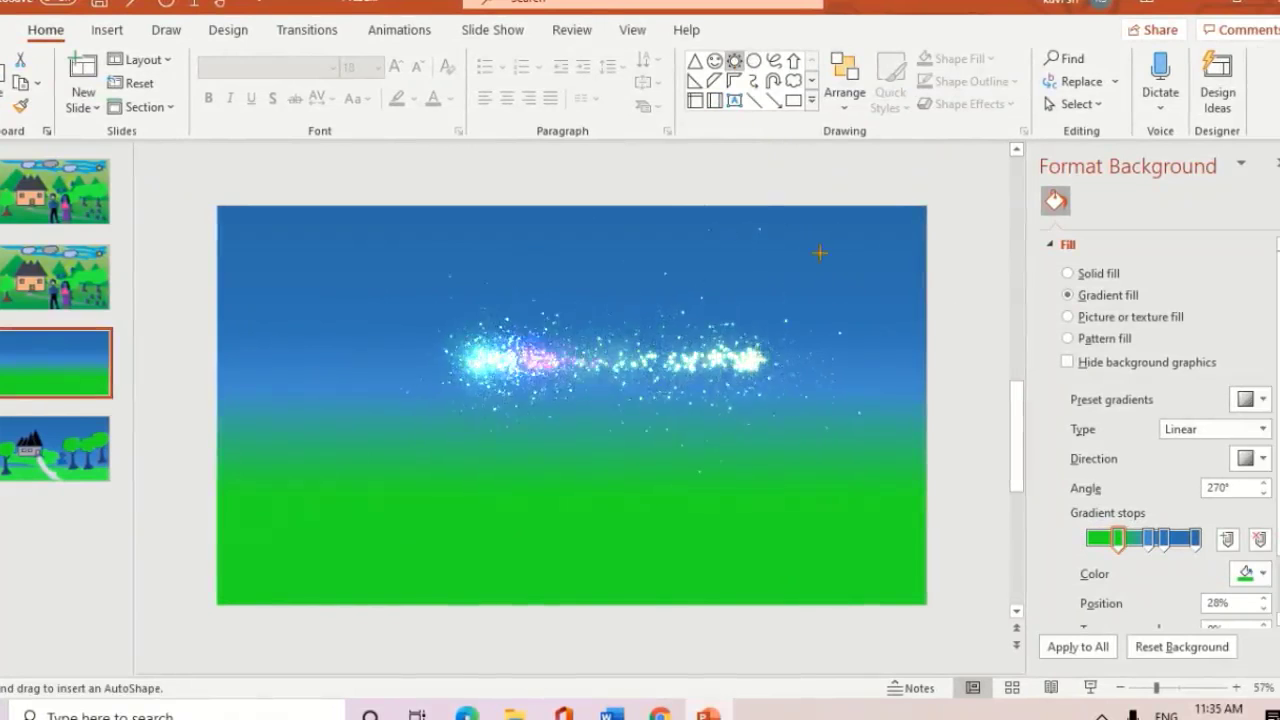
left_click_drag(819, 253, 876, 324)
left_click(1264, 621)
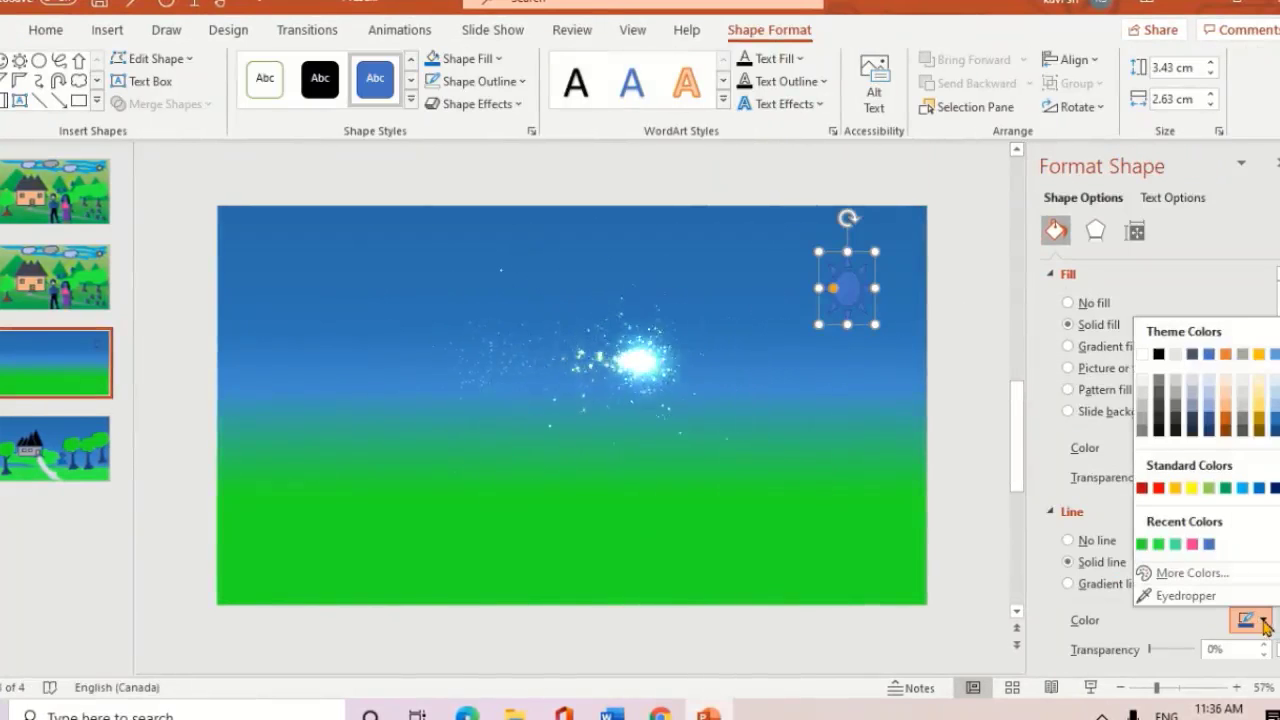
left_click(1068, 346)
left_click(1264, 623)
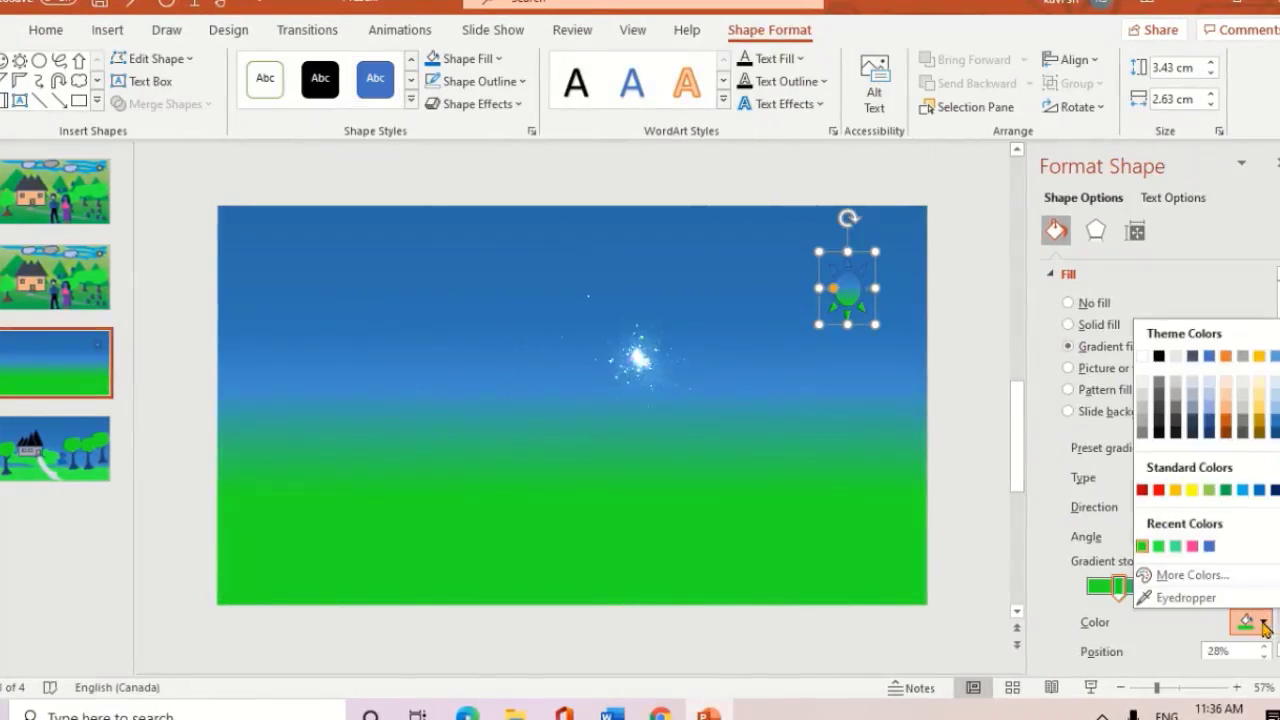
left_click(1192, 489)
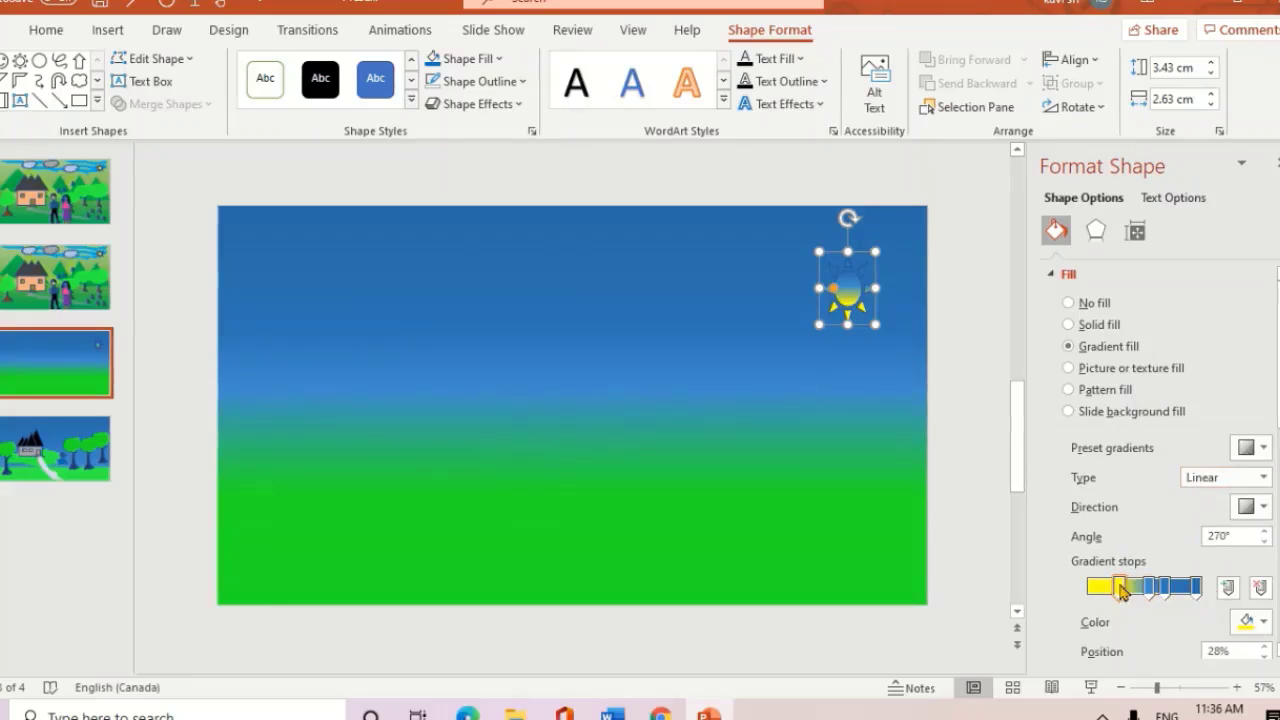
left_click_drag(1119, 587, 1142, 595)
left_click(1006, 334)
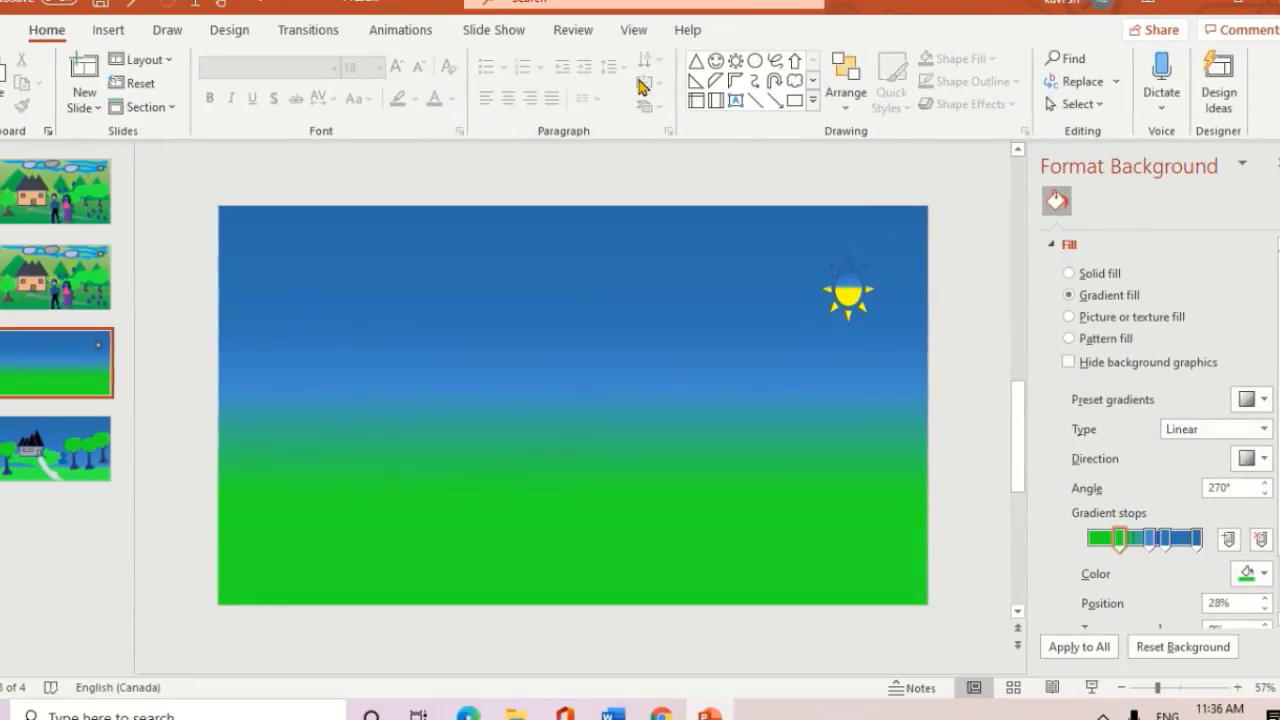
left_click(695, 62)
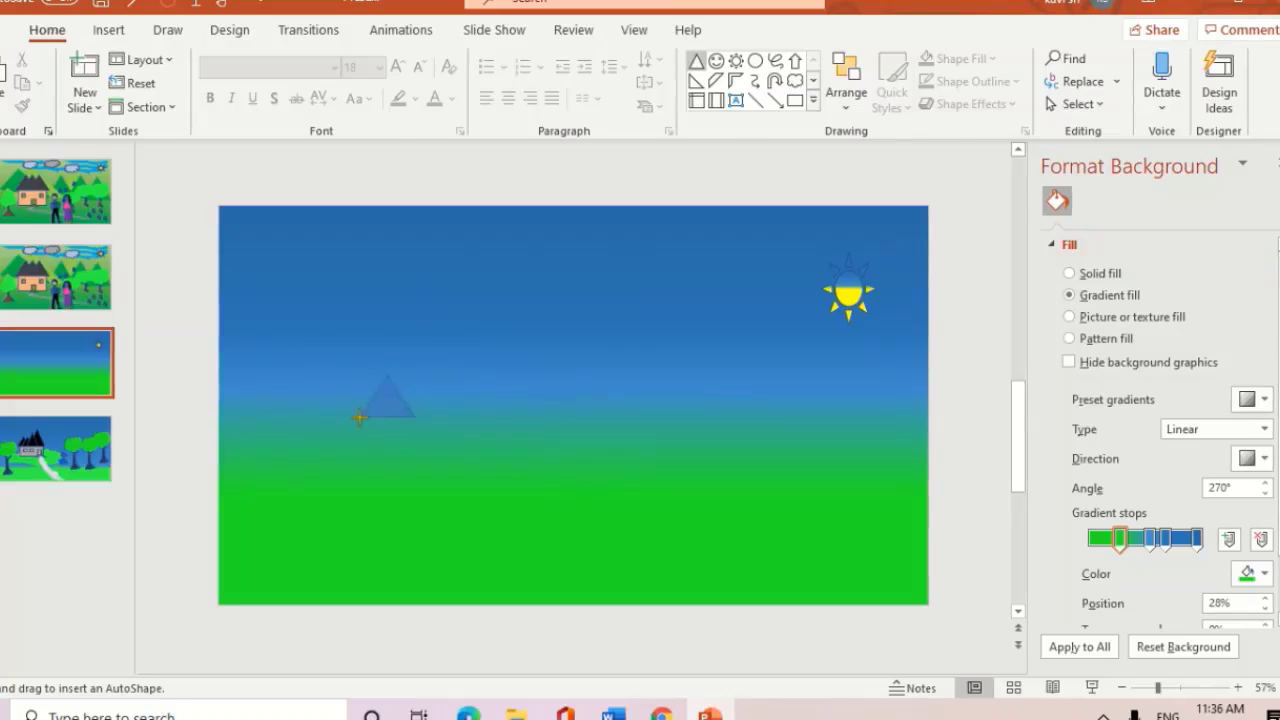
Draw a triangle on the horizon left of centre and fill it black.
left_click_drag(360, 417, 360, 417)
left_click(470, 58)
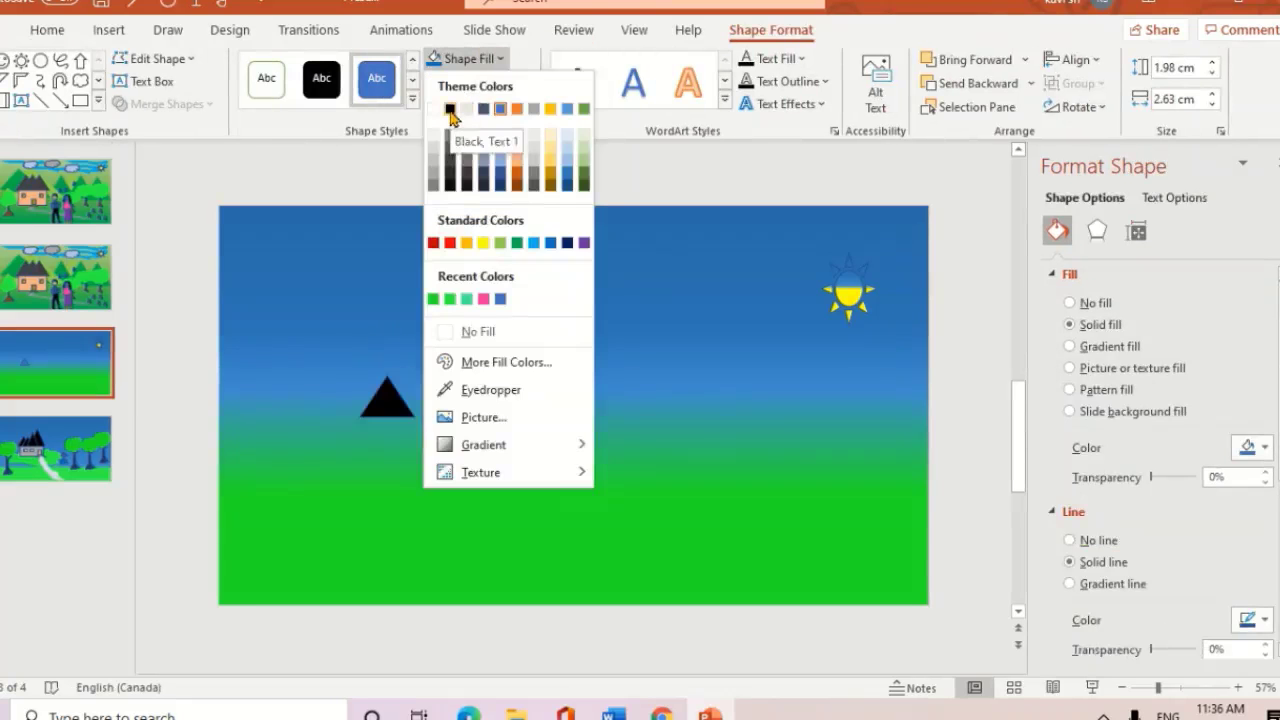
left_click(450, 109)
Copy the triangle beside the original, then move and enlarge the rightmost one to 3.06 x 3.48 cm.
key("ctrl+c")
key("ctrl+v")
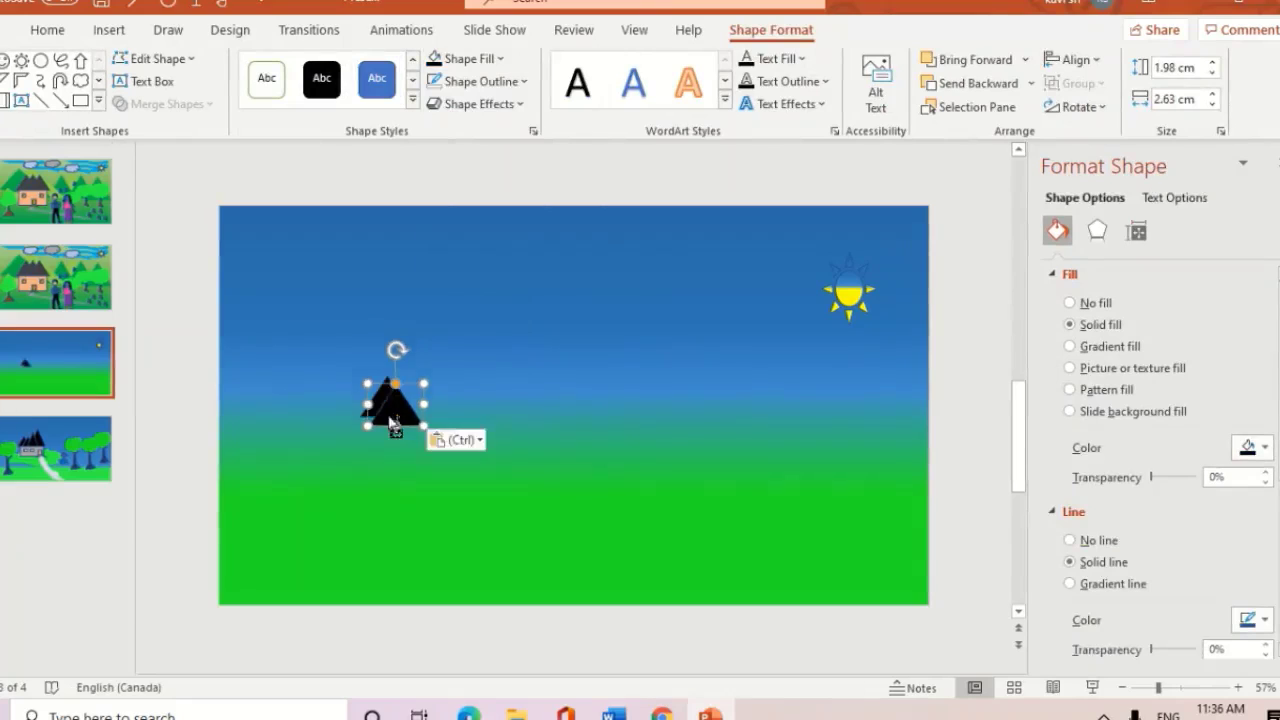
mouse_move(397, 412)
left_mouse_down()
mouse_move(433, 410)
mouse_move(401, 400)
left_mouse_up()
left_click(401, 400)
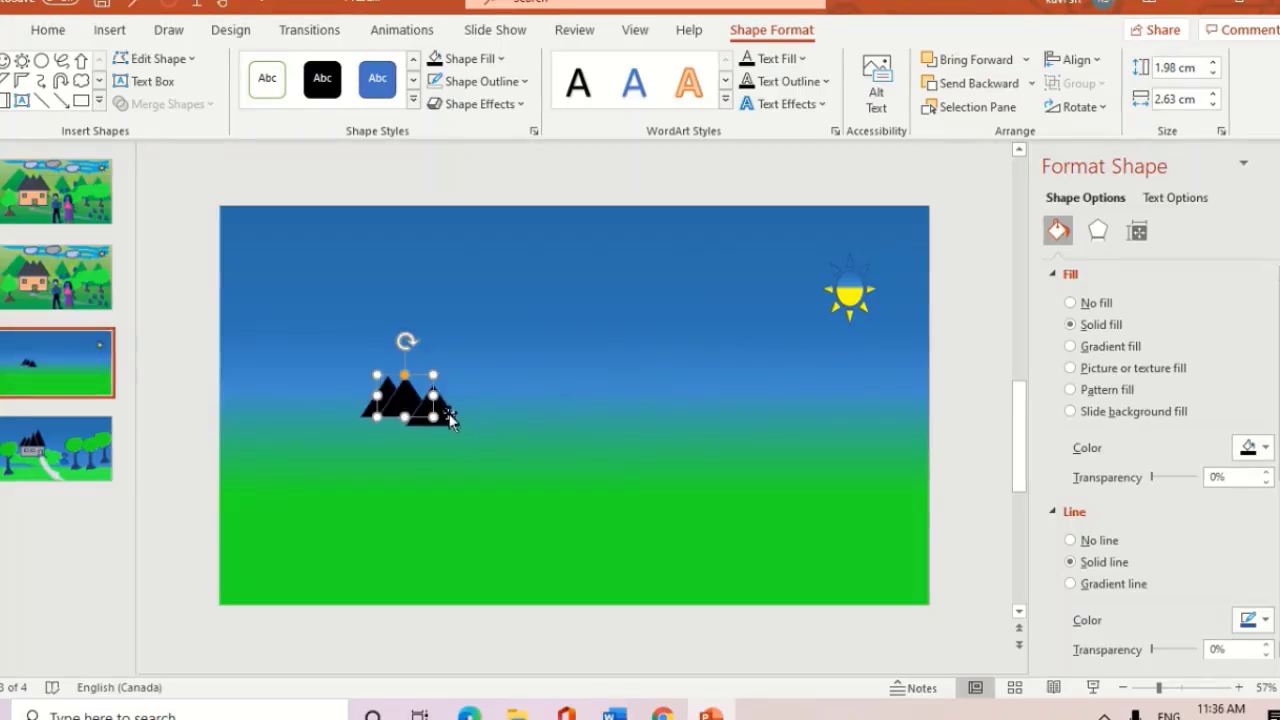
left_click_drag(450, 420, 460, 410)
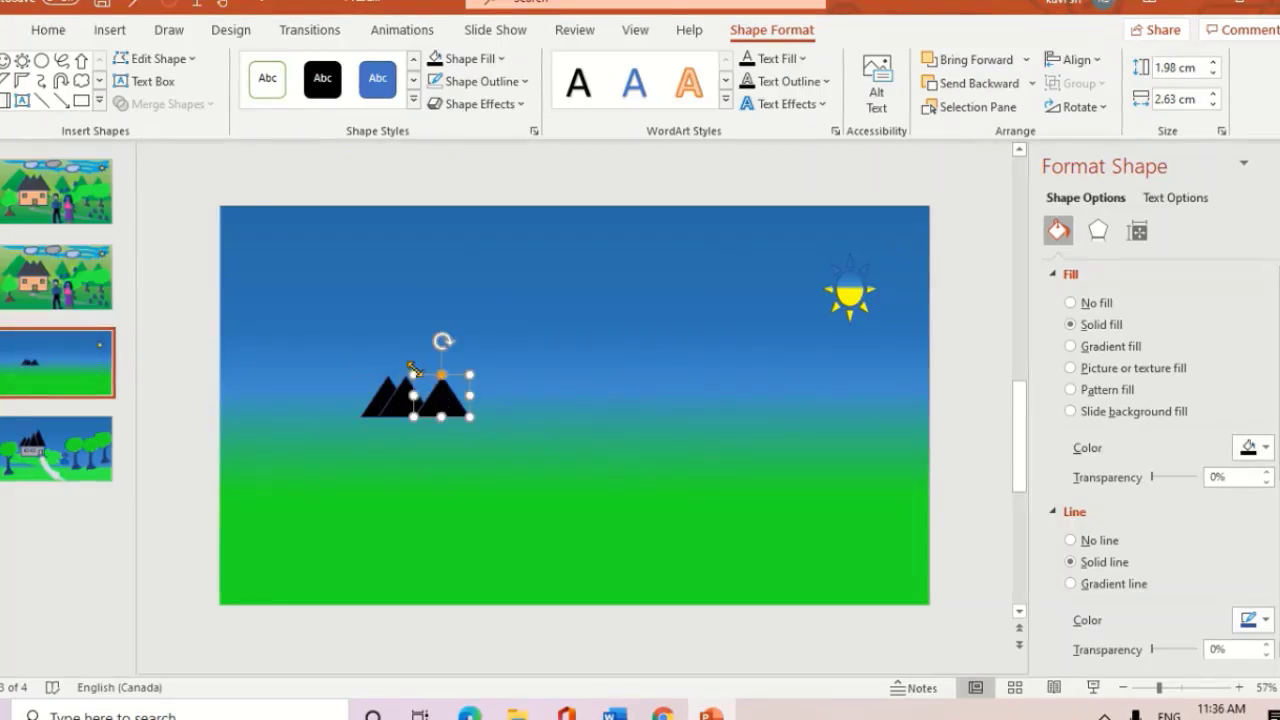
left_click_drag(414, 373, 396, 353)
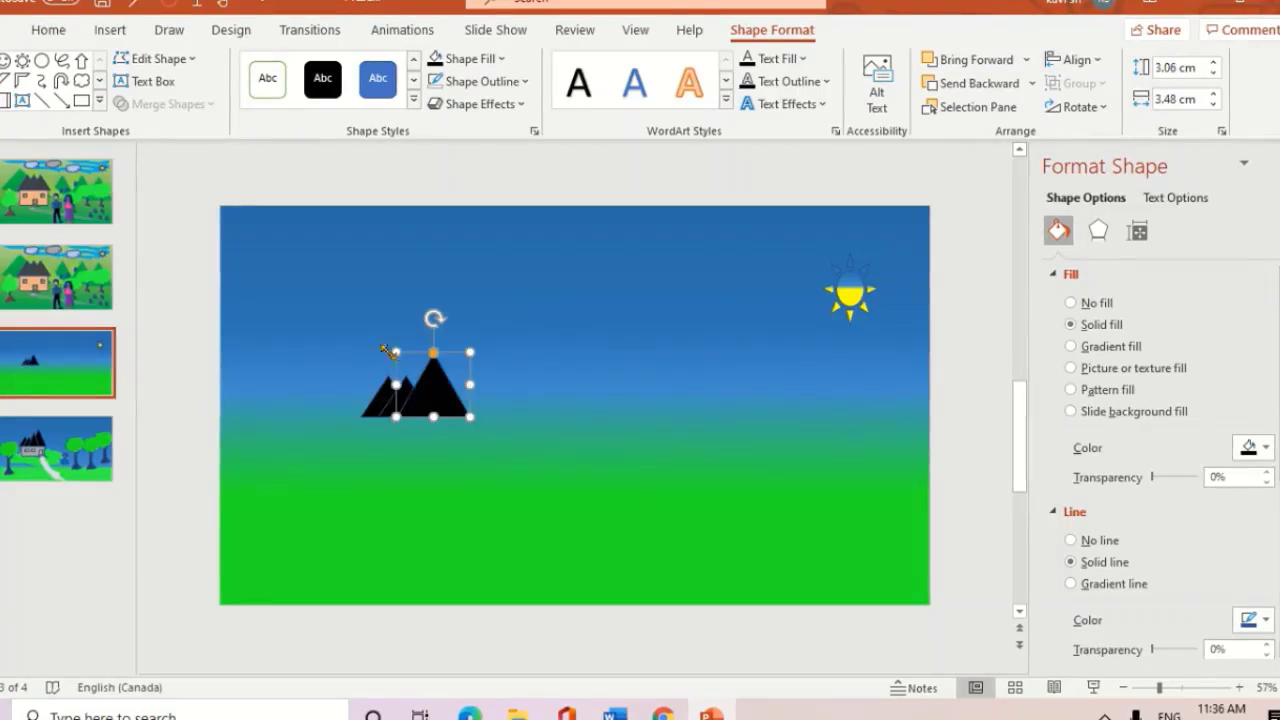
Draw a blue rectangle below the triangles and widen it to both sides.
left_click(82, 100)
left_click_drag(386, 419, 389, 422)
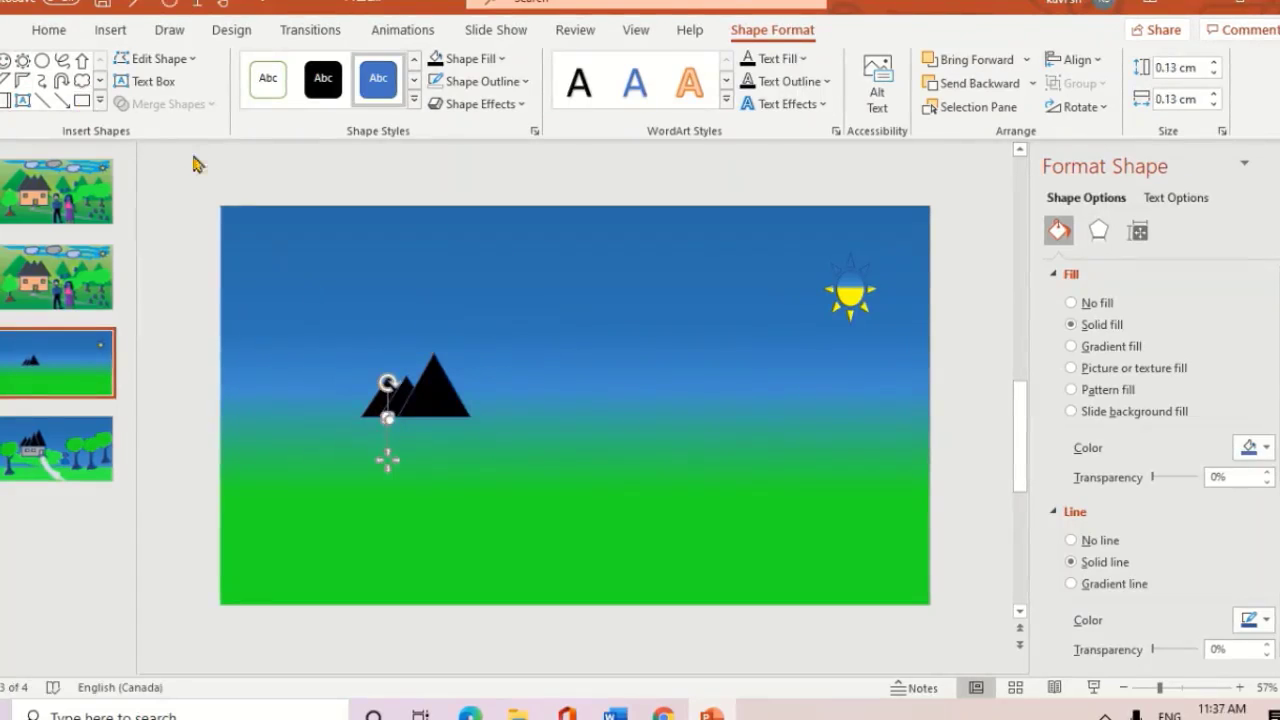
left_click(82, 101)
left_click_drag(205, 403, 208, 410)
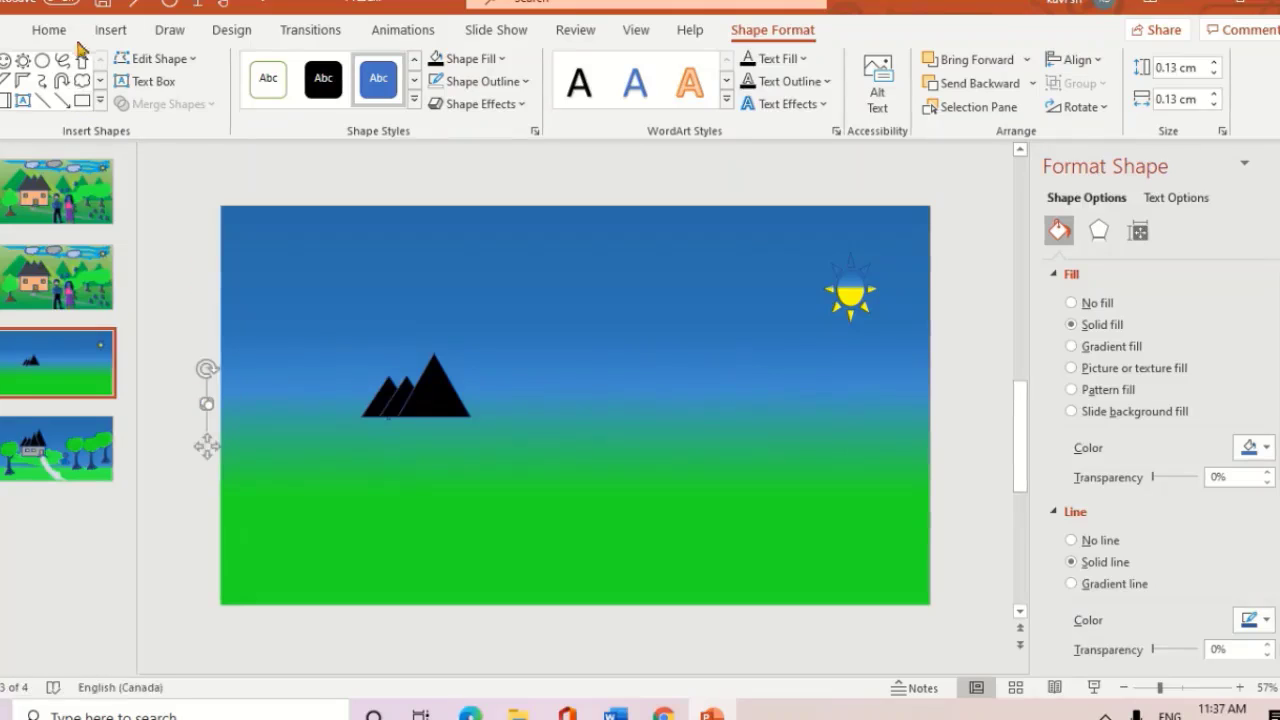
left_click(82, 100)
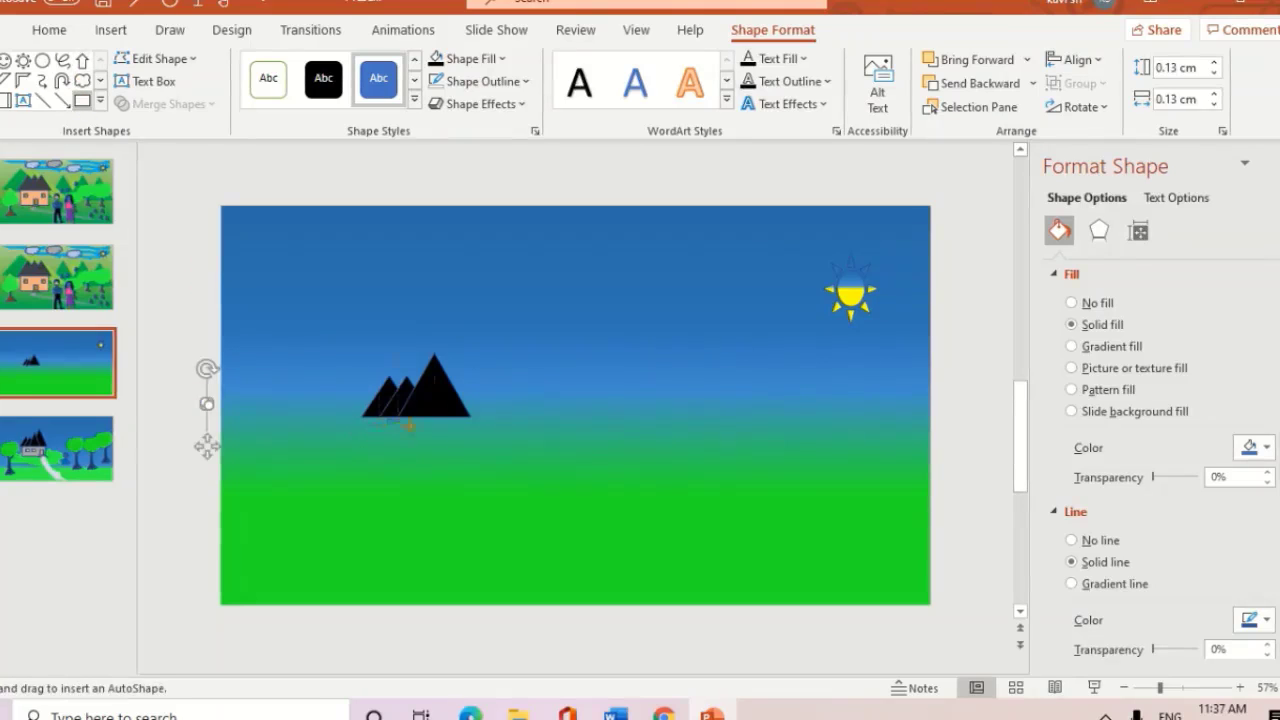
left_click_drag(383, 416, 457, 458)
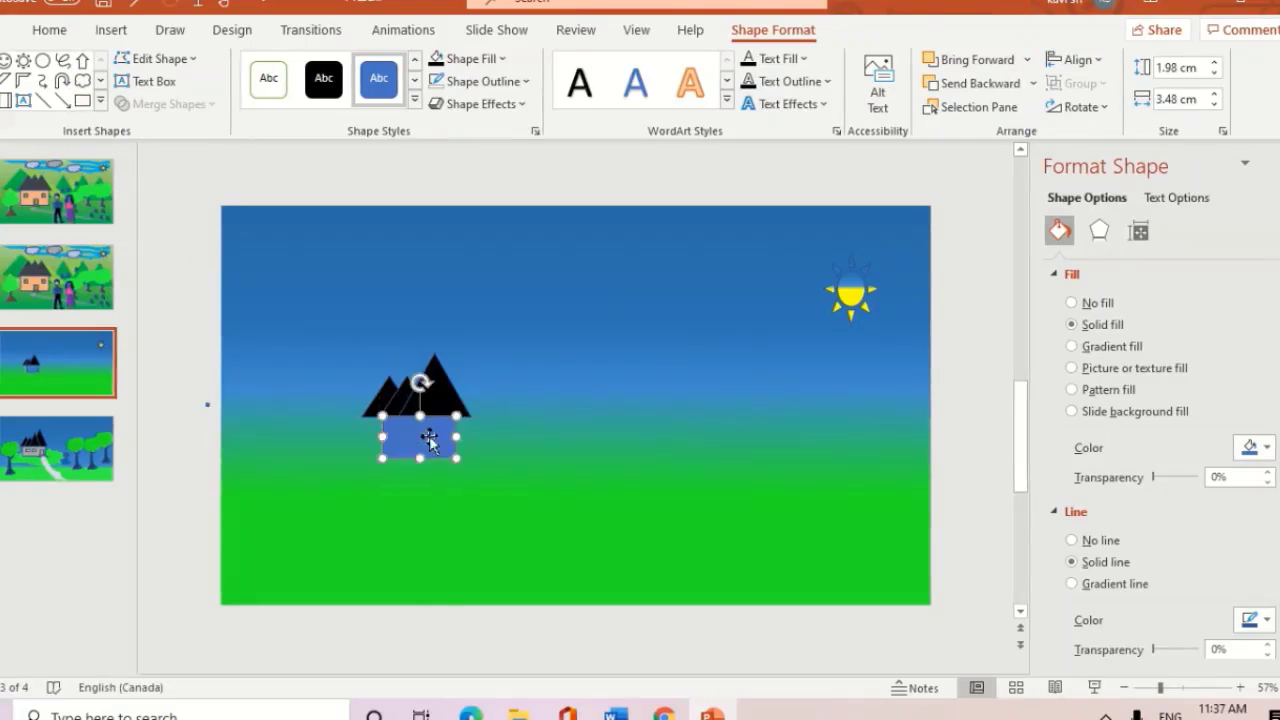
mouse_move(382, 437)
left_mouse_down()
mouse_move(369, 451)
mouse_move(369, 437)
left_mouse_up()
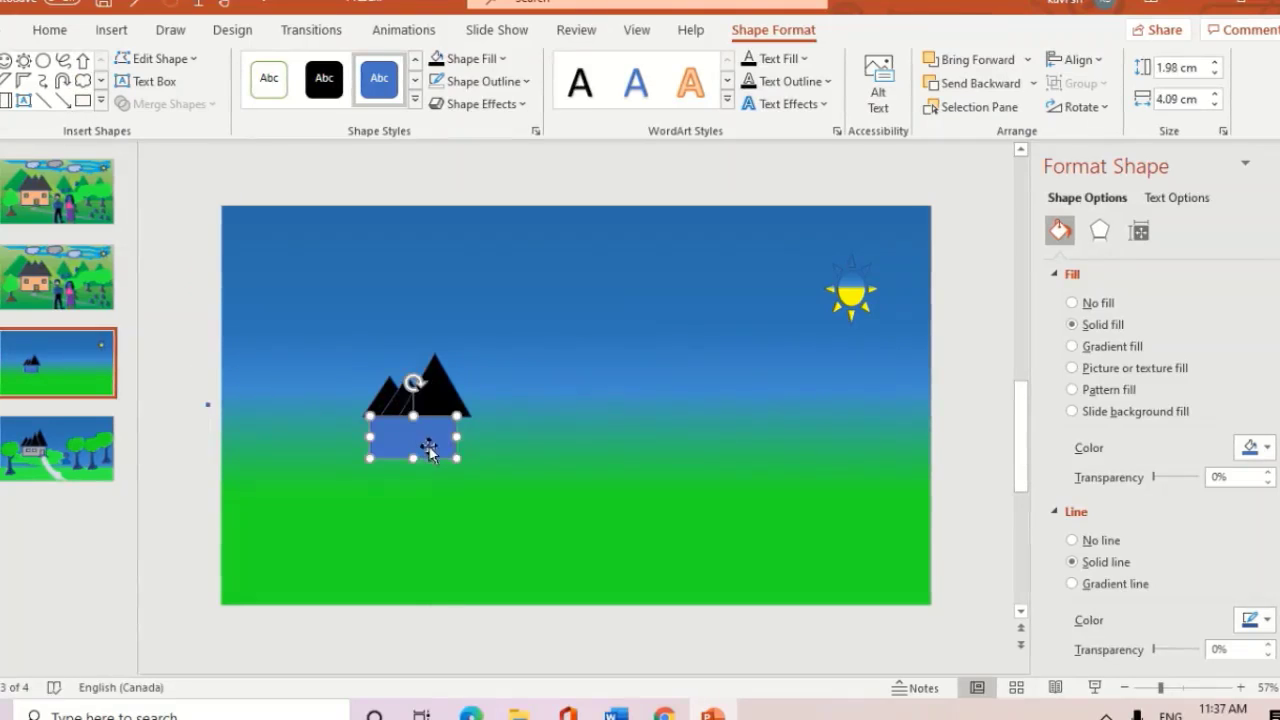
left_click_drag(456, 438, 462, 438)
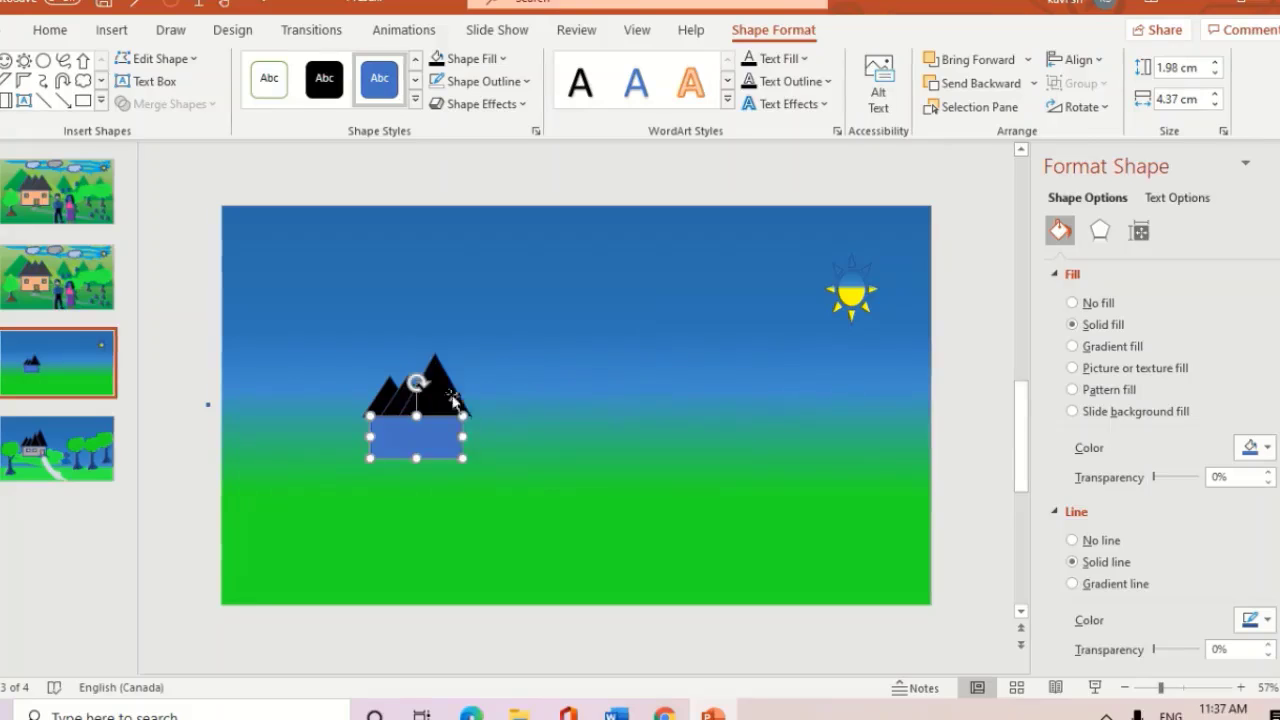
Shift the largest triangle slightly right and stretch the rectangle further right.
left_click(440, 398)
left_click_drag(471, 384, 485, 384)
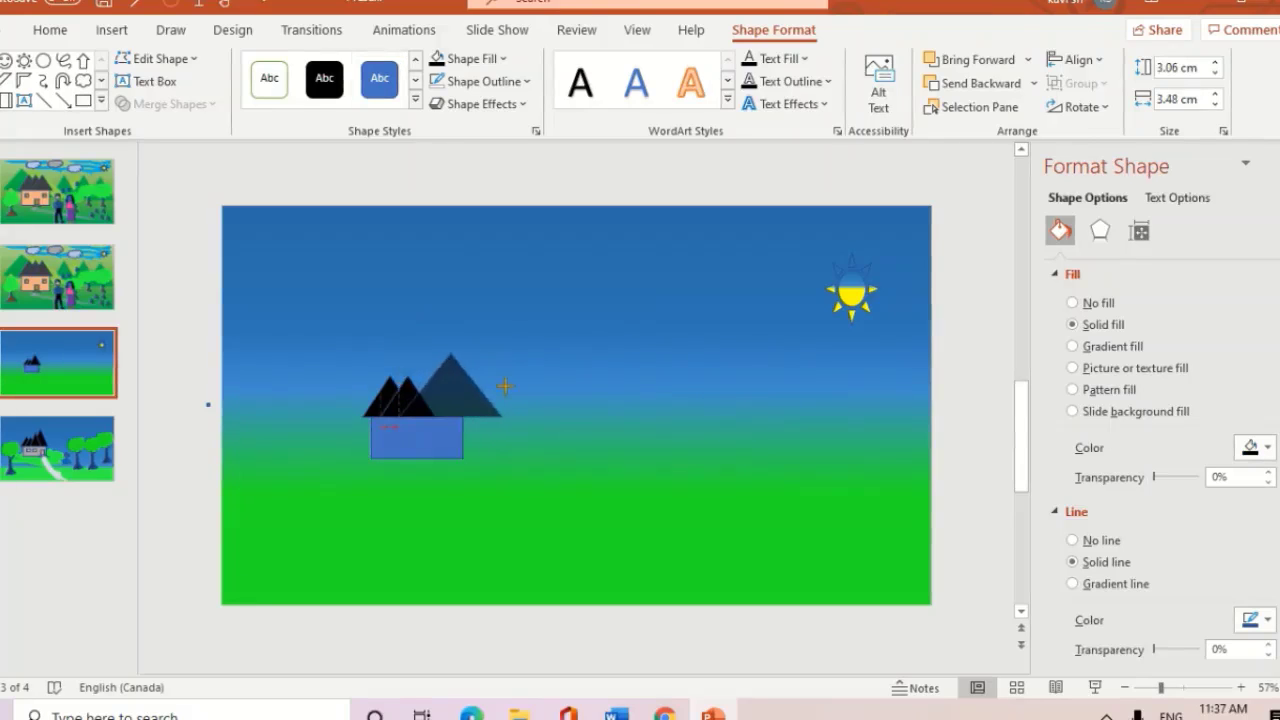
left_click(447, 440)
left_click_drag(462, 438, 484, 438)
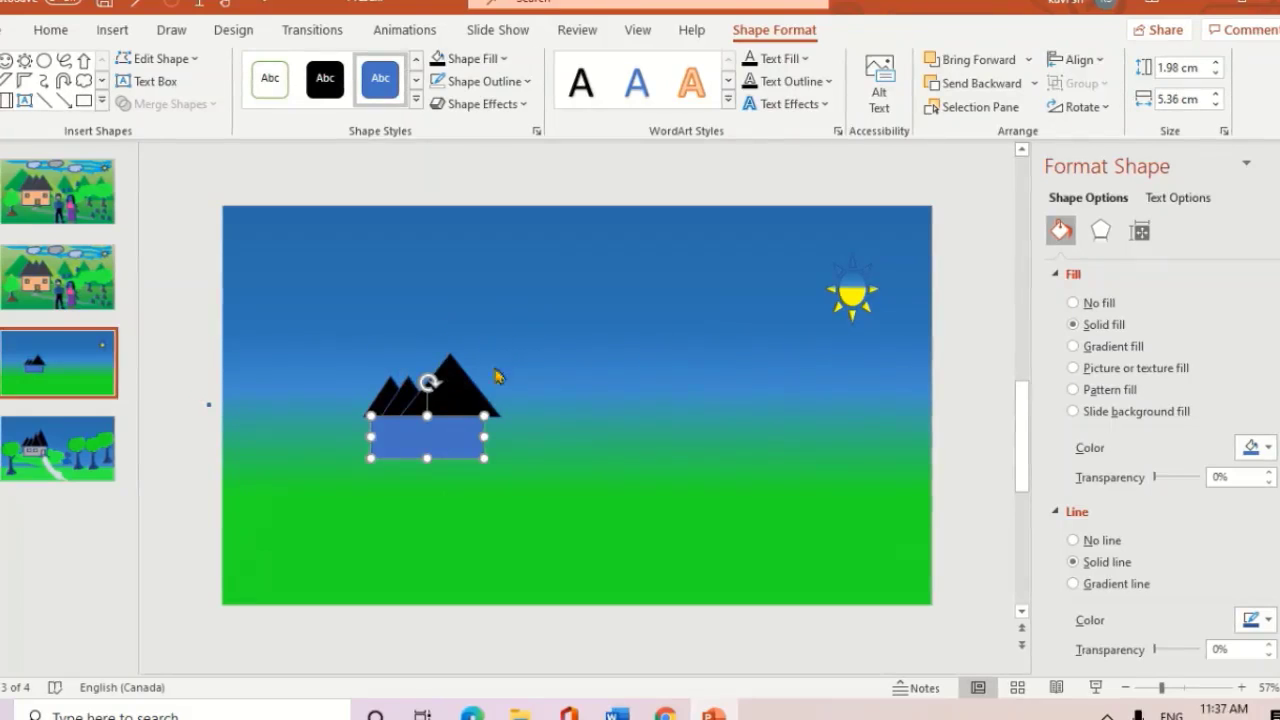
Enlarge the left and middle mountain triangles upward.
left_click(385, 400)
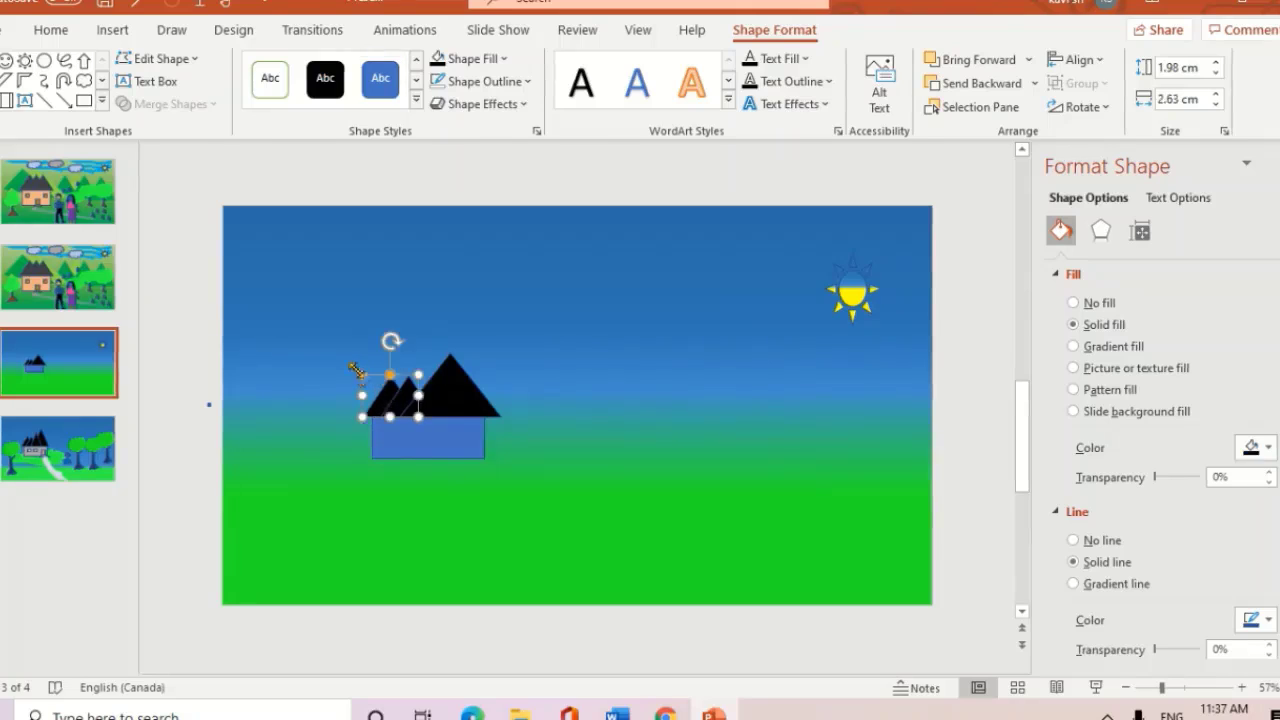
left_click(334, 338)
left_click(366, 386)
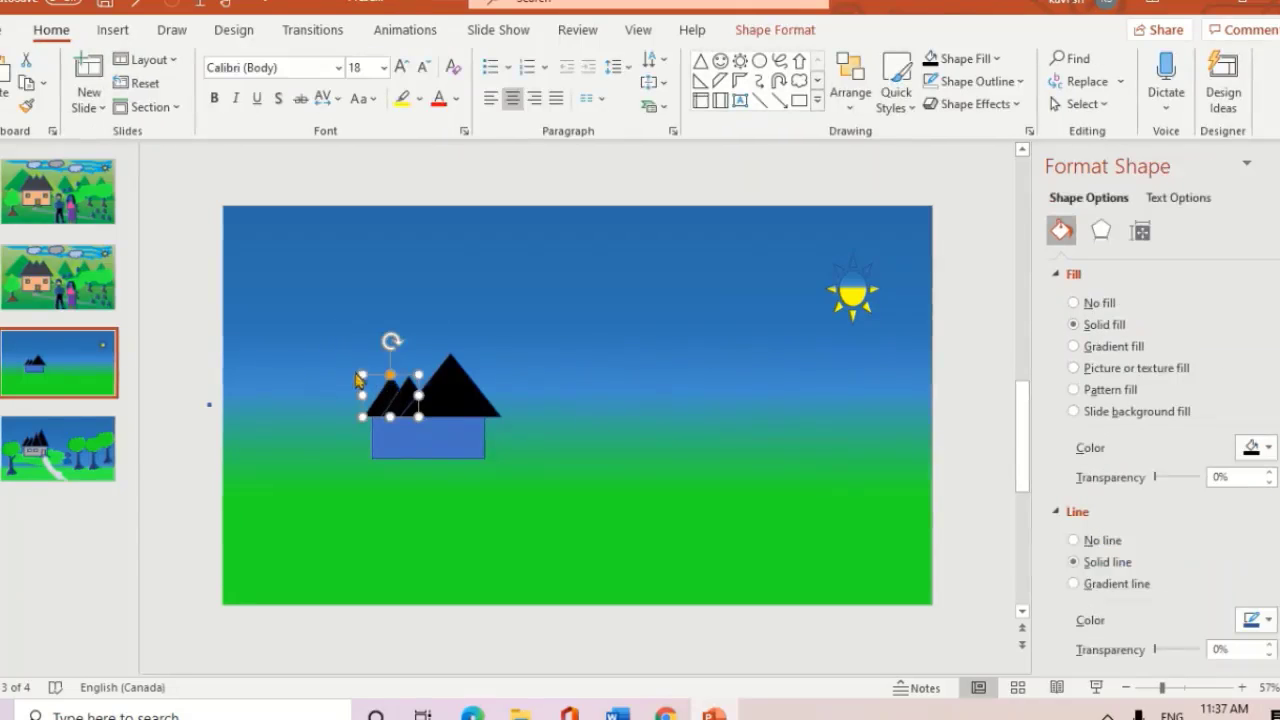
left_click_drag(360, 374, 332, 323)
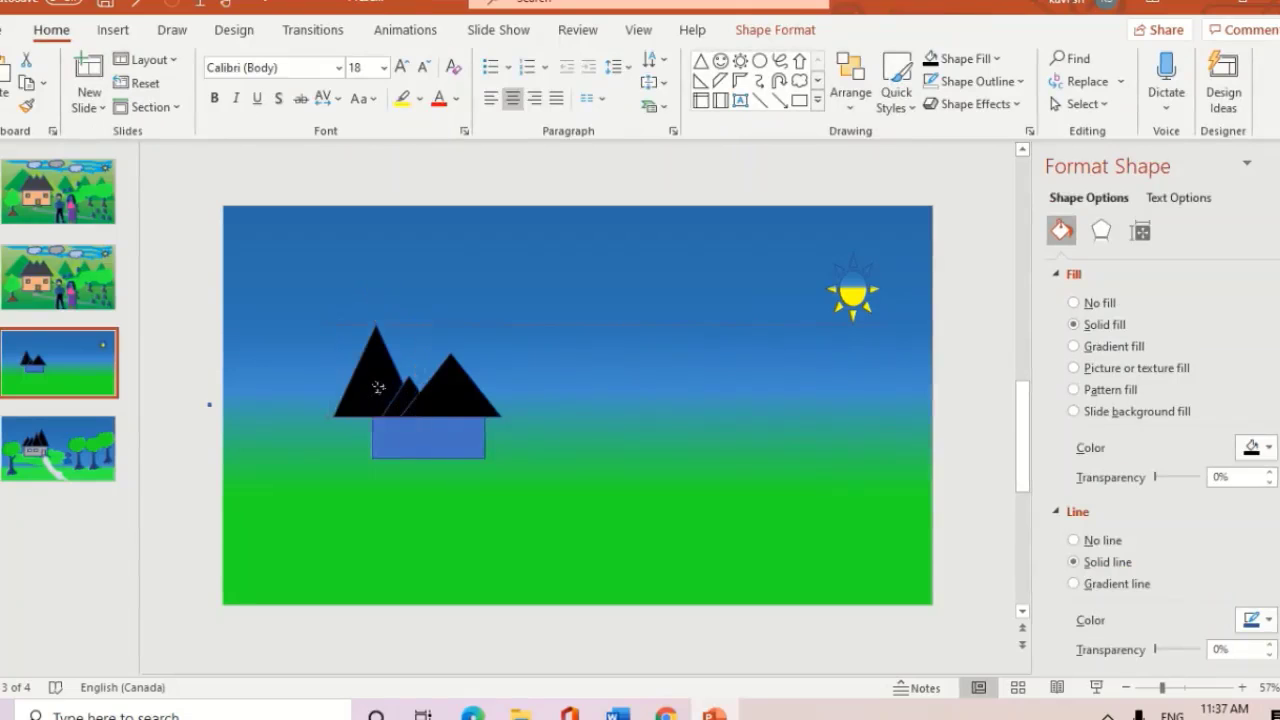
left_click(407, 404)
left_click_drag(436, 374, 456, 317)
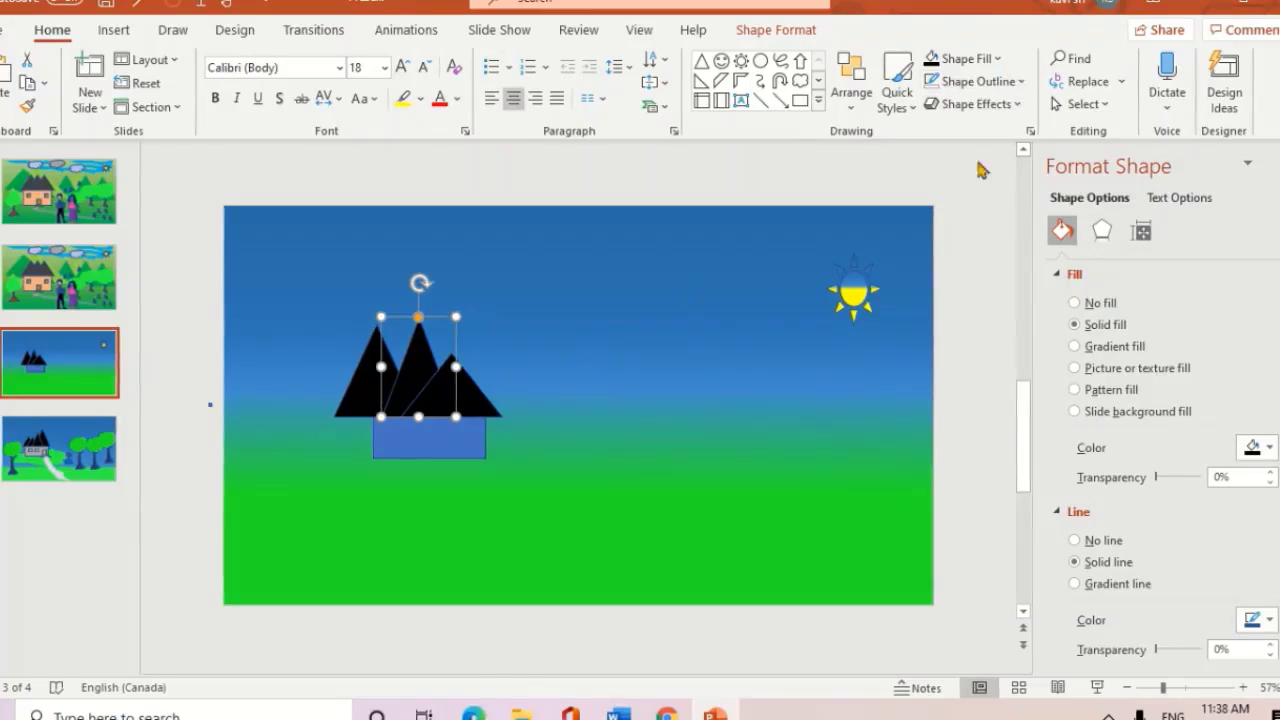
Send the middle mountain to the back behind the other two.
left_click(800, 30)
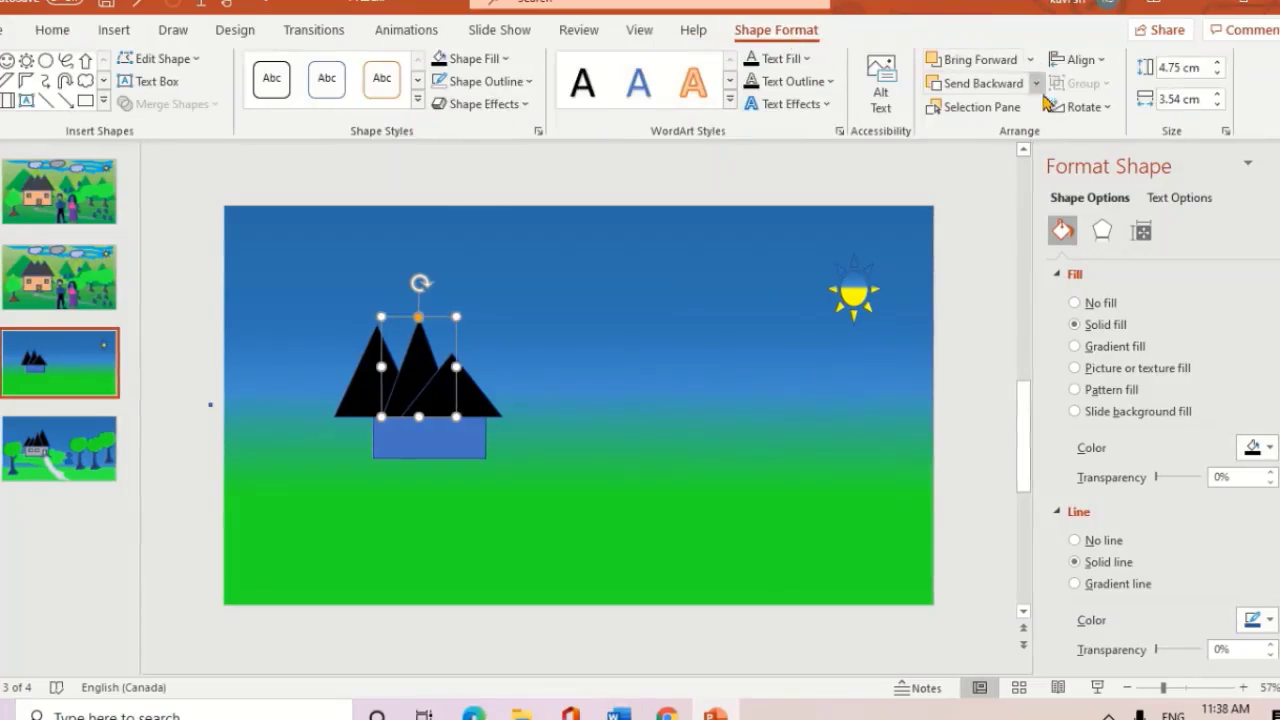
left_click(1036, 83)
left_click(995, 134)
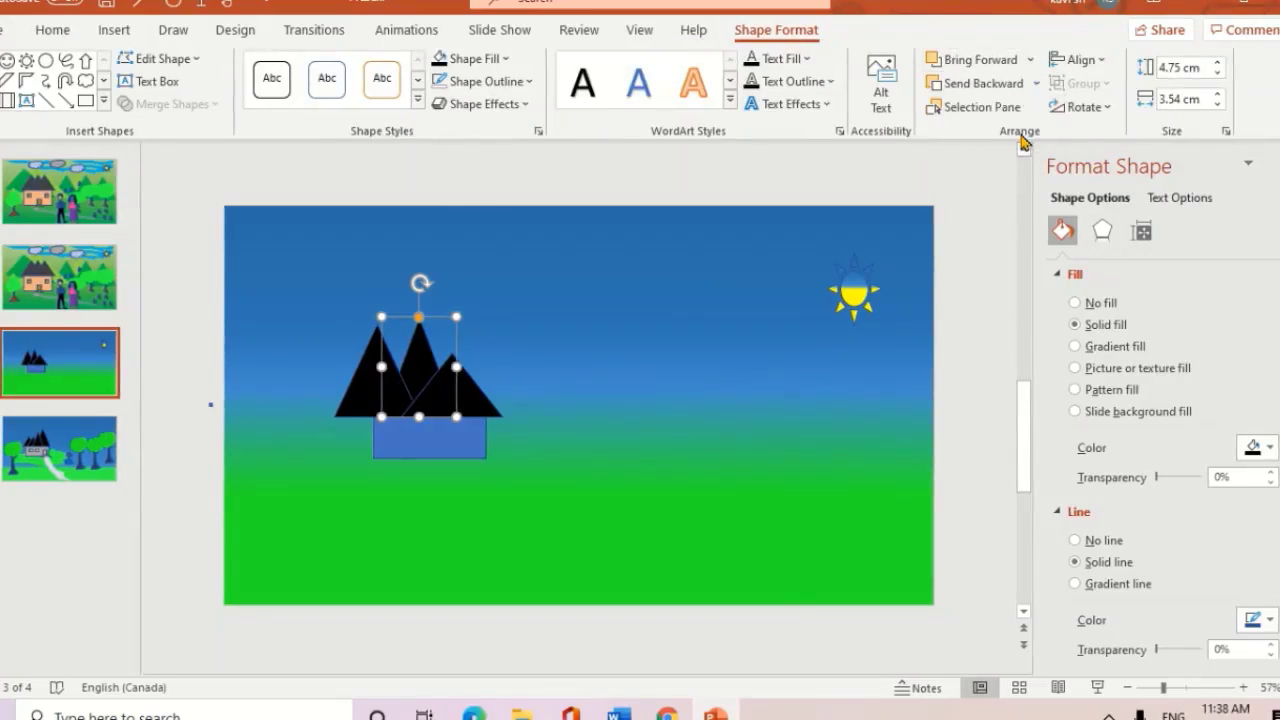
Enlarge the blue rectangle leftward and downward to 3.06 x 6.59 cm.
left_click(413, 440)
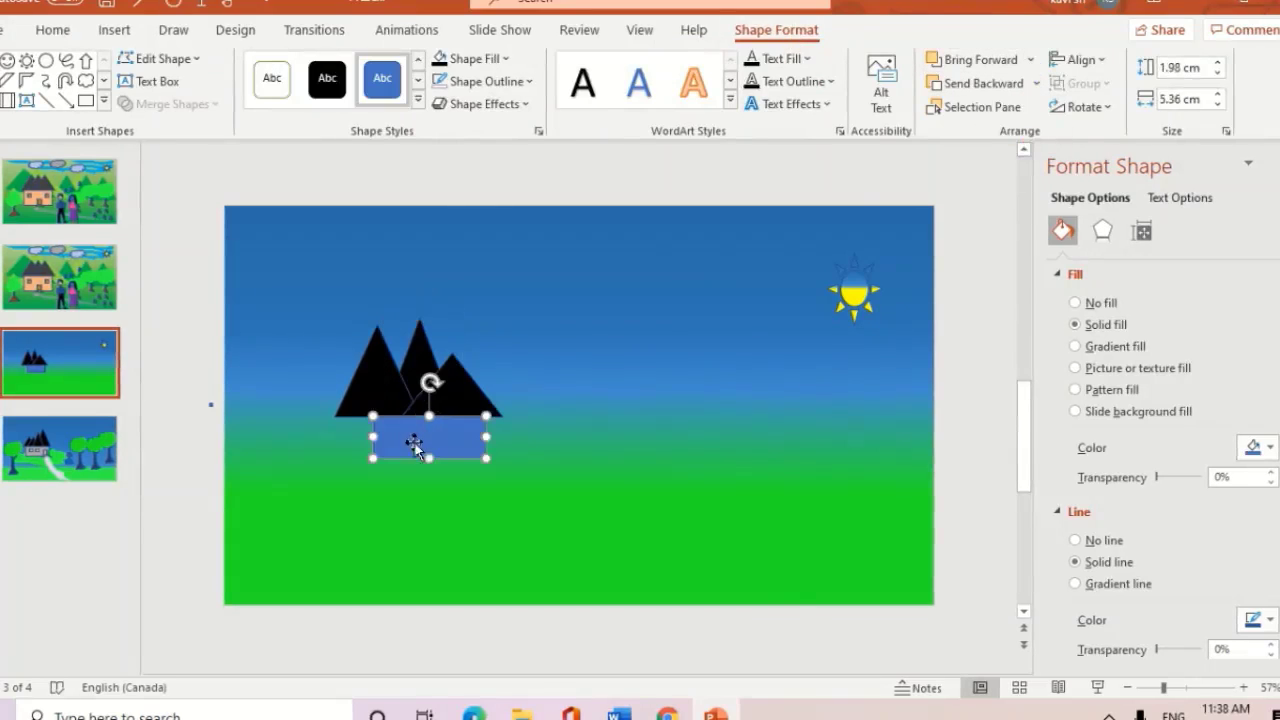
left_click_drag(373, 437, 347, 437)
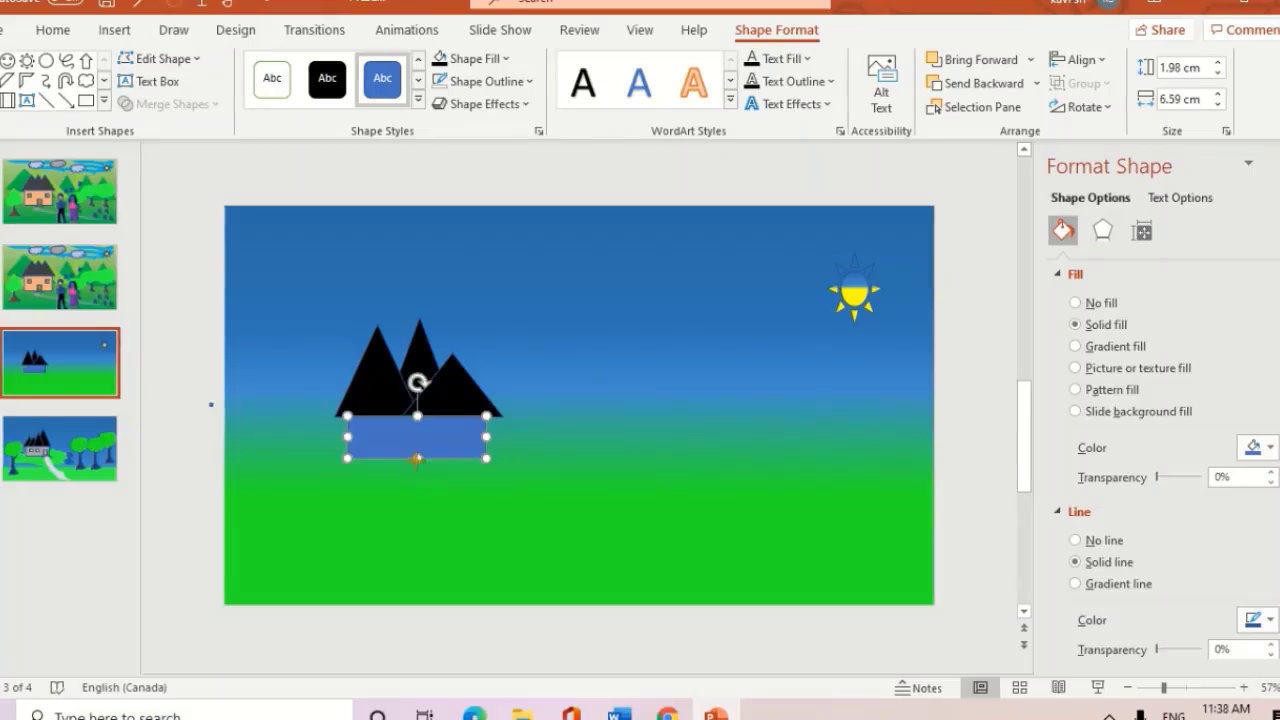
left_click_drag(417, 459, 415, 482)
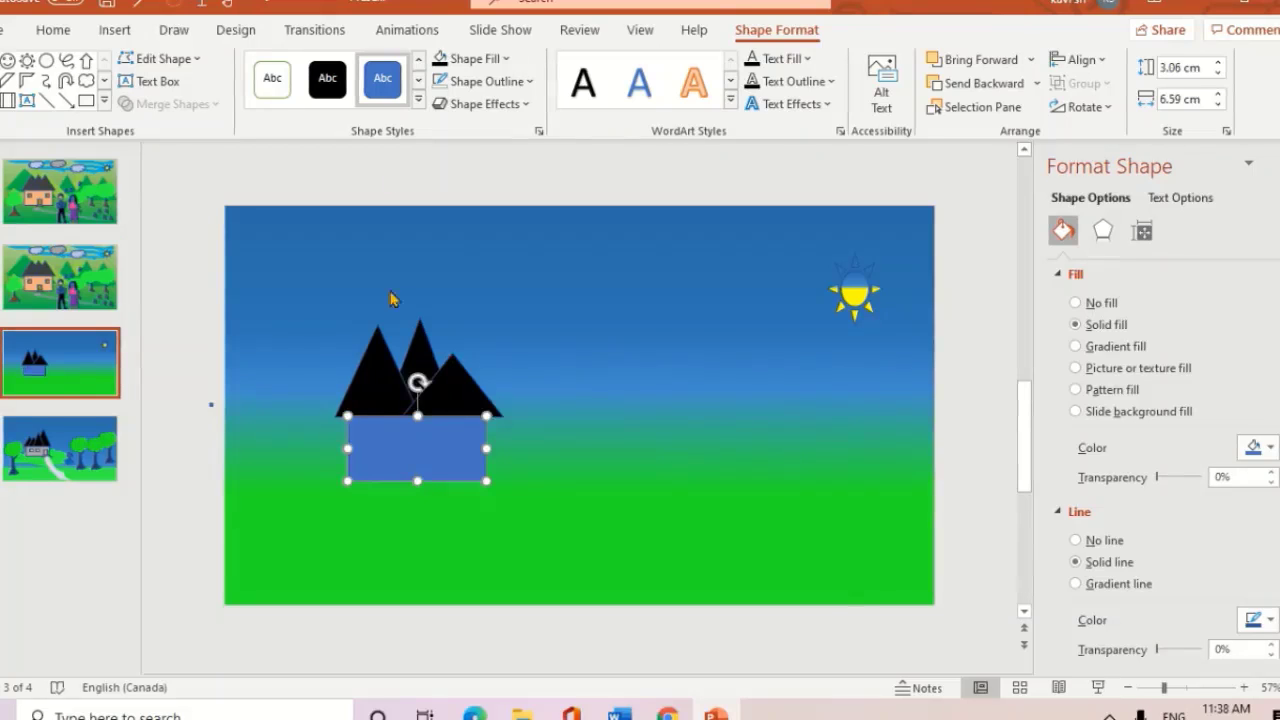
Fill the house rectangle grey and draw a small door at its lower right.
left_click(505, 59)
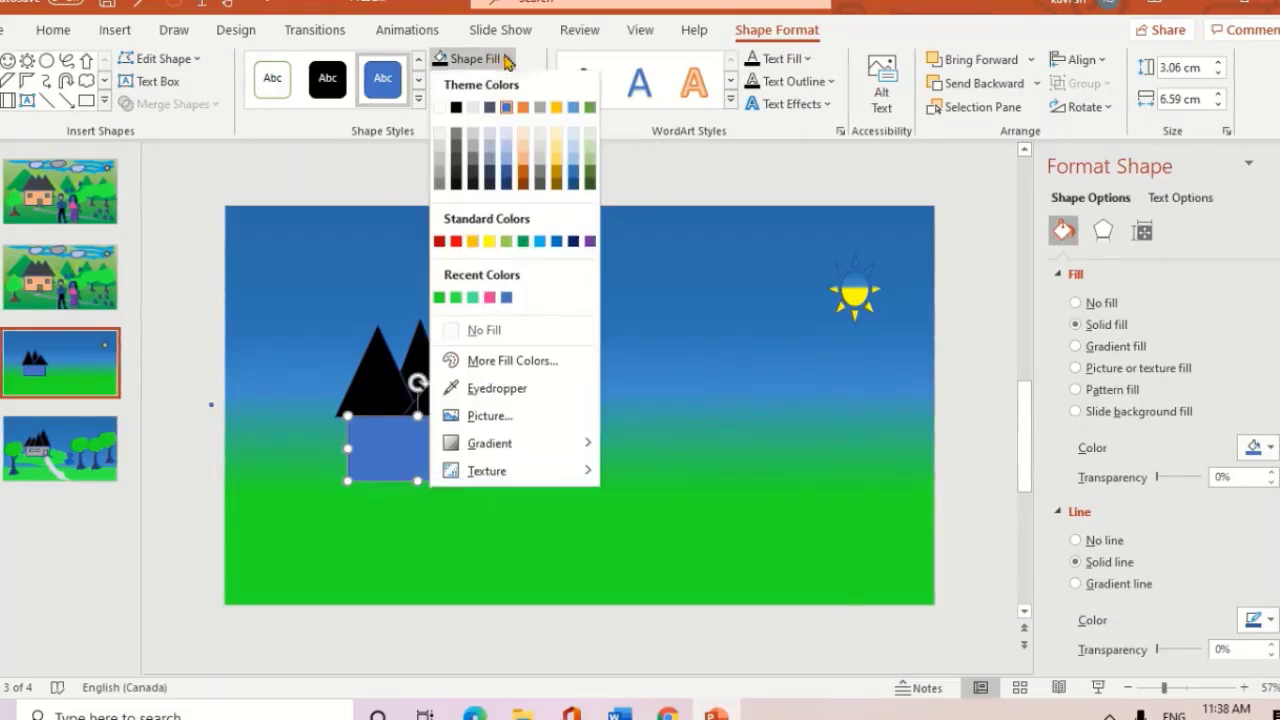
left_click(441, 185)
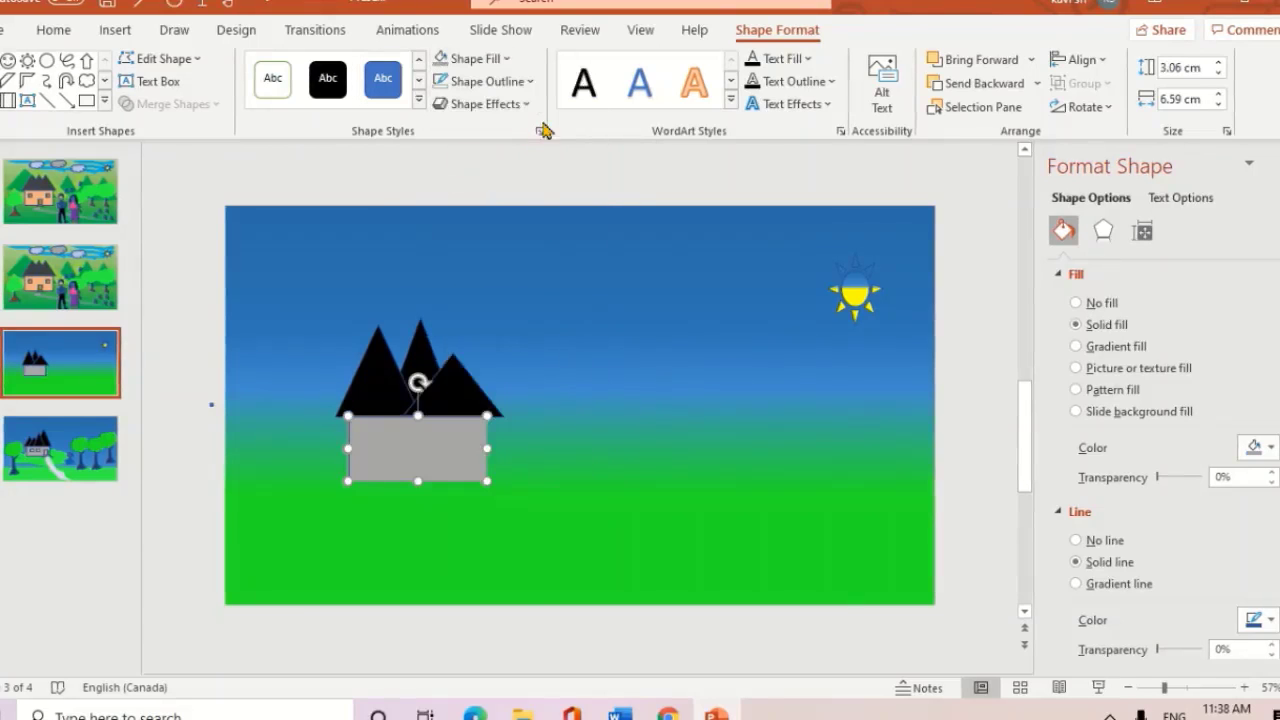
left_click(8, 104)
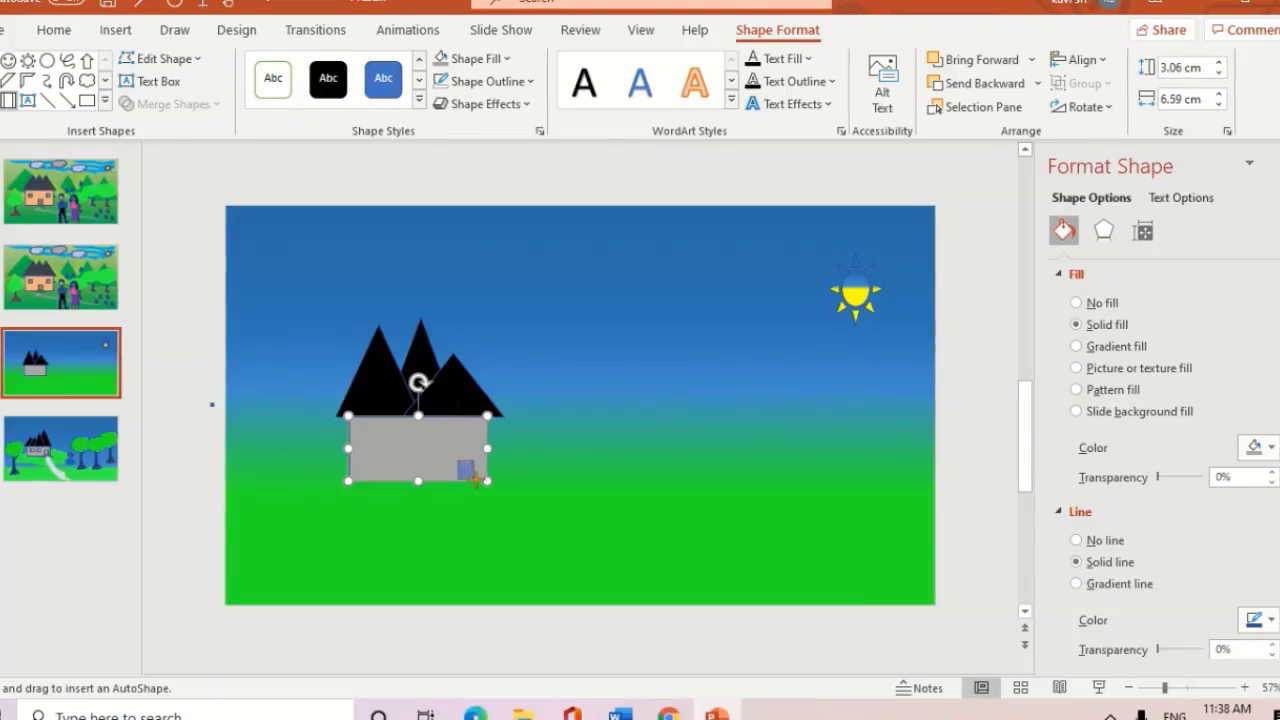
left_click_drag(476, 481, 478, 482)
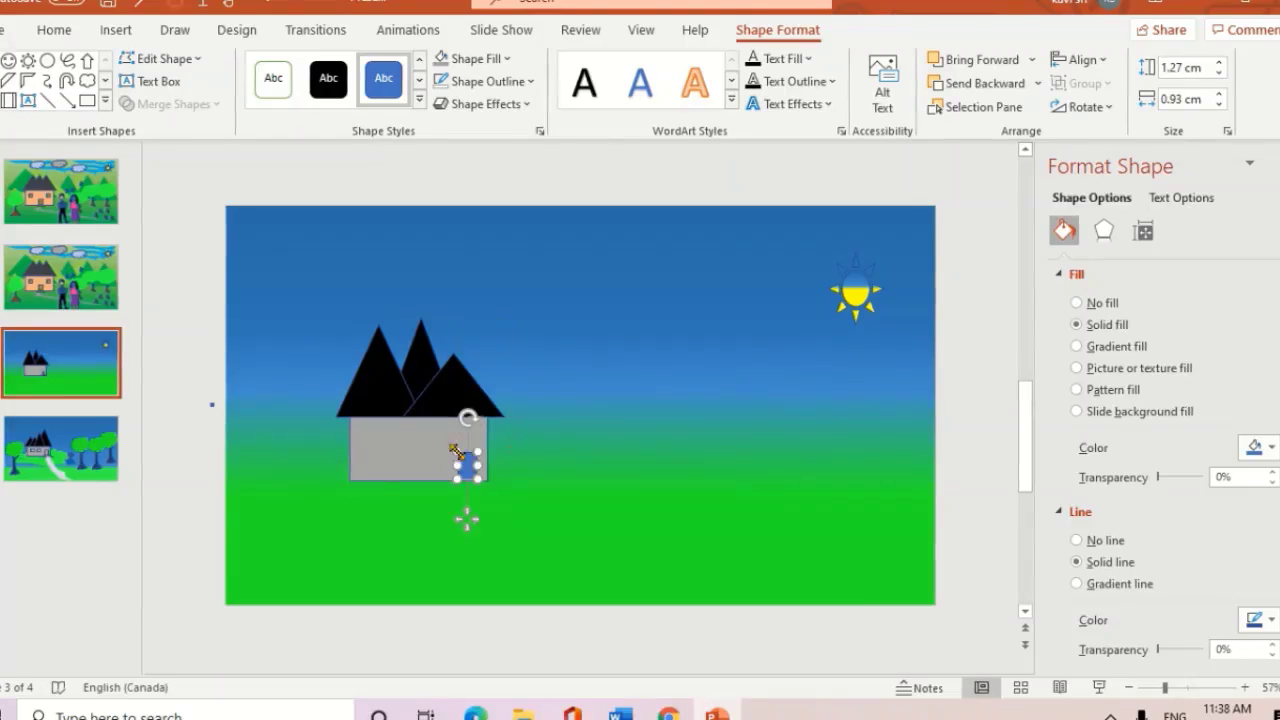
Fill the 1.27 x 0.93 cm door gold.
left_click(478, 58)
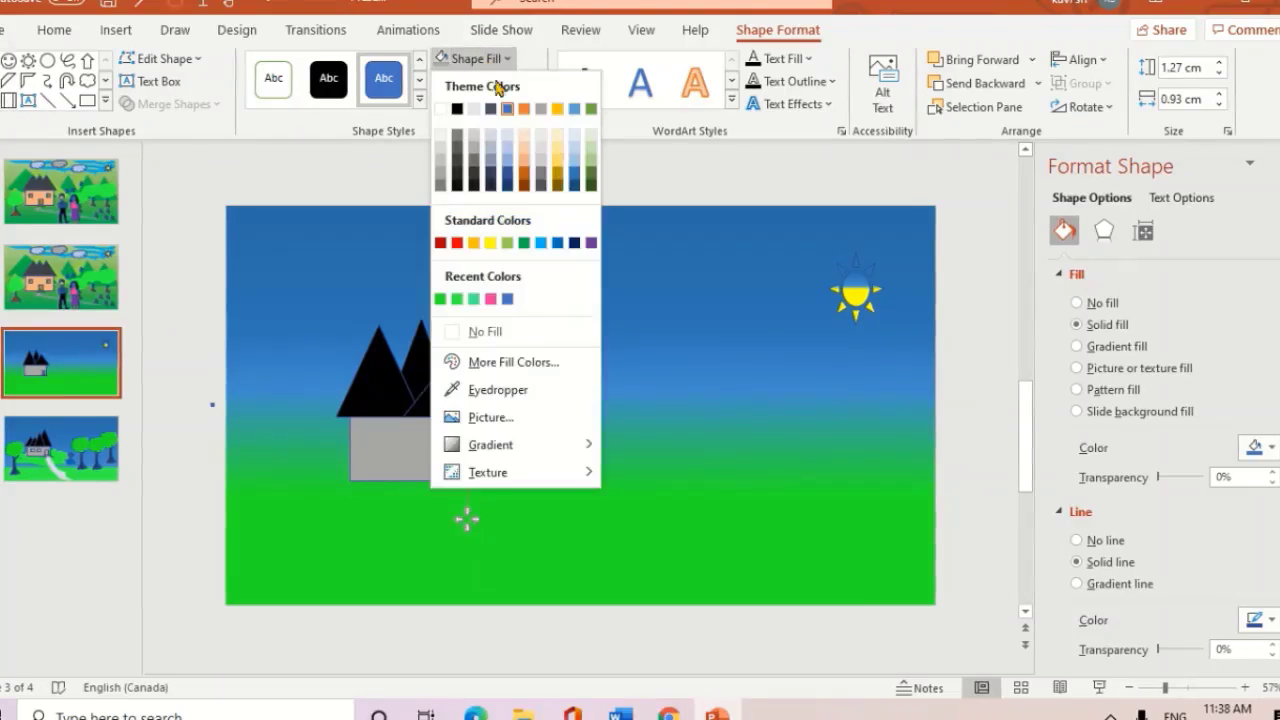
left_click(557, 165)
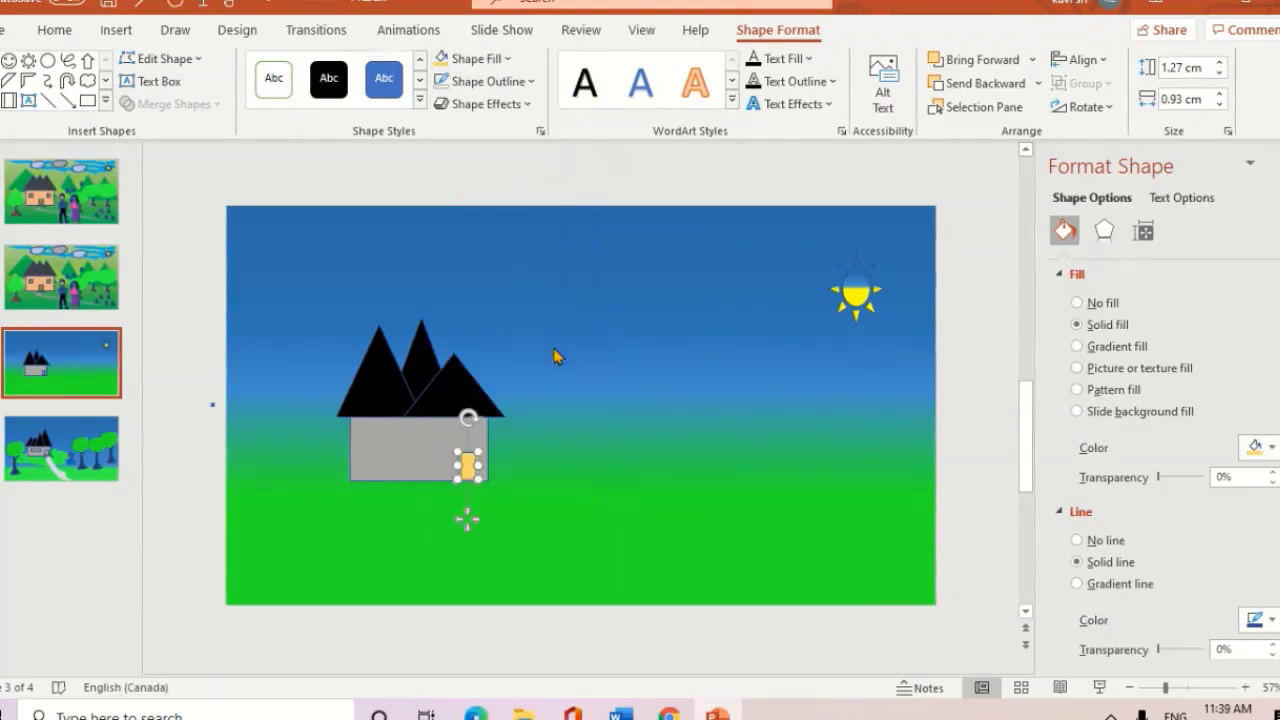
left_click(522, 347)
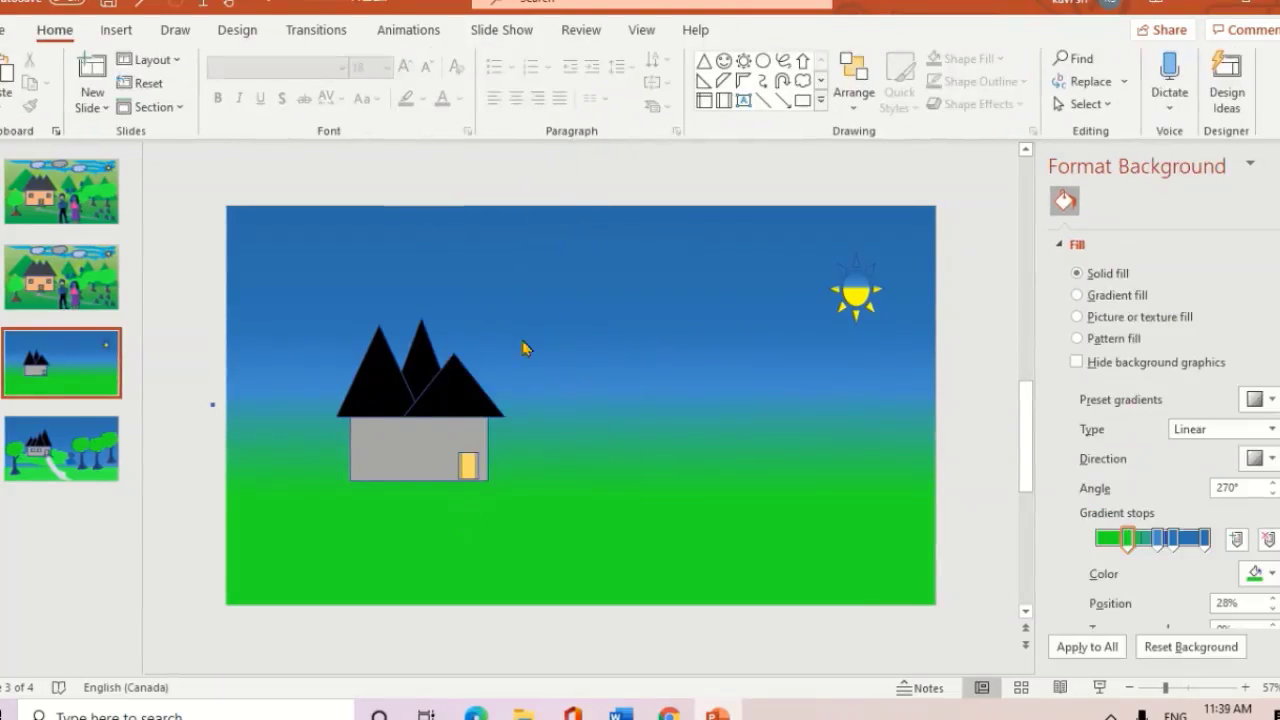
left_click(704, 100)
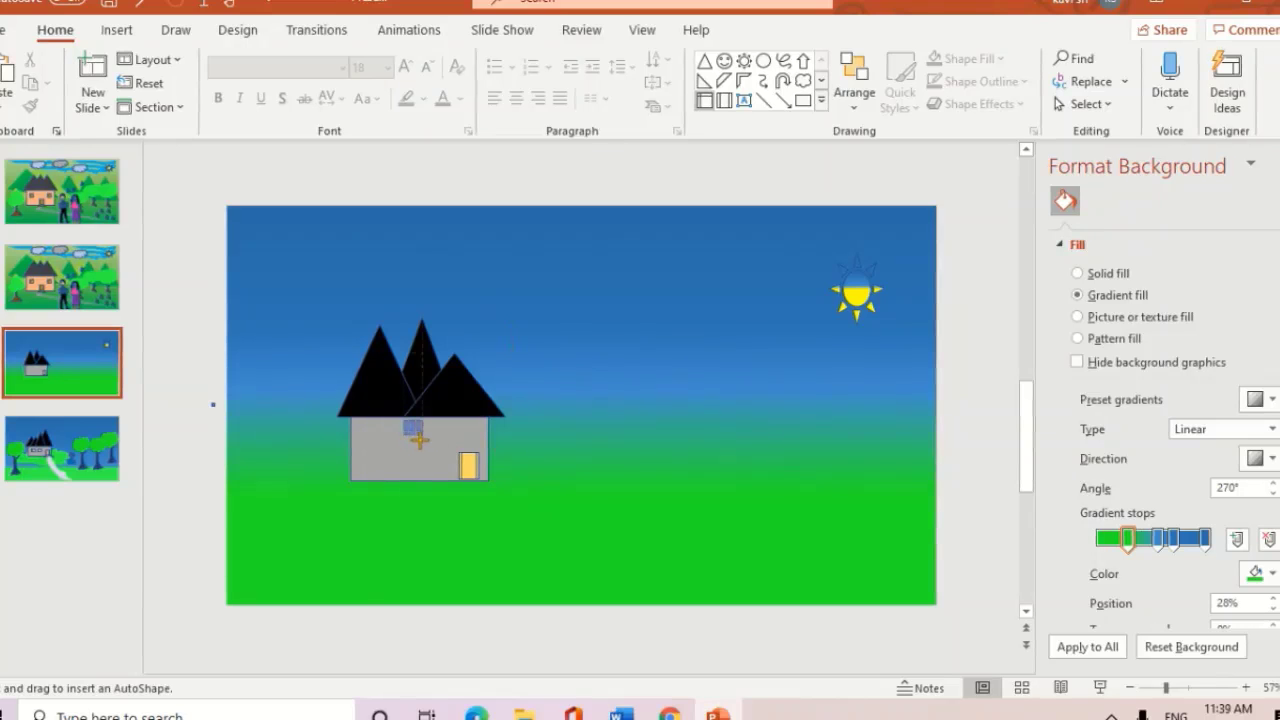
Draw a small window on the house, copy it, and fill it gold.
left_click_drag(419, 440, 396, 437)
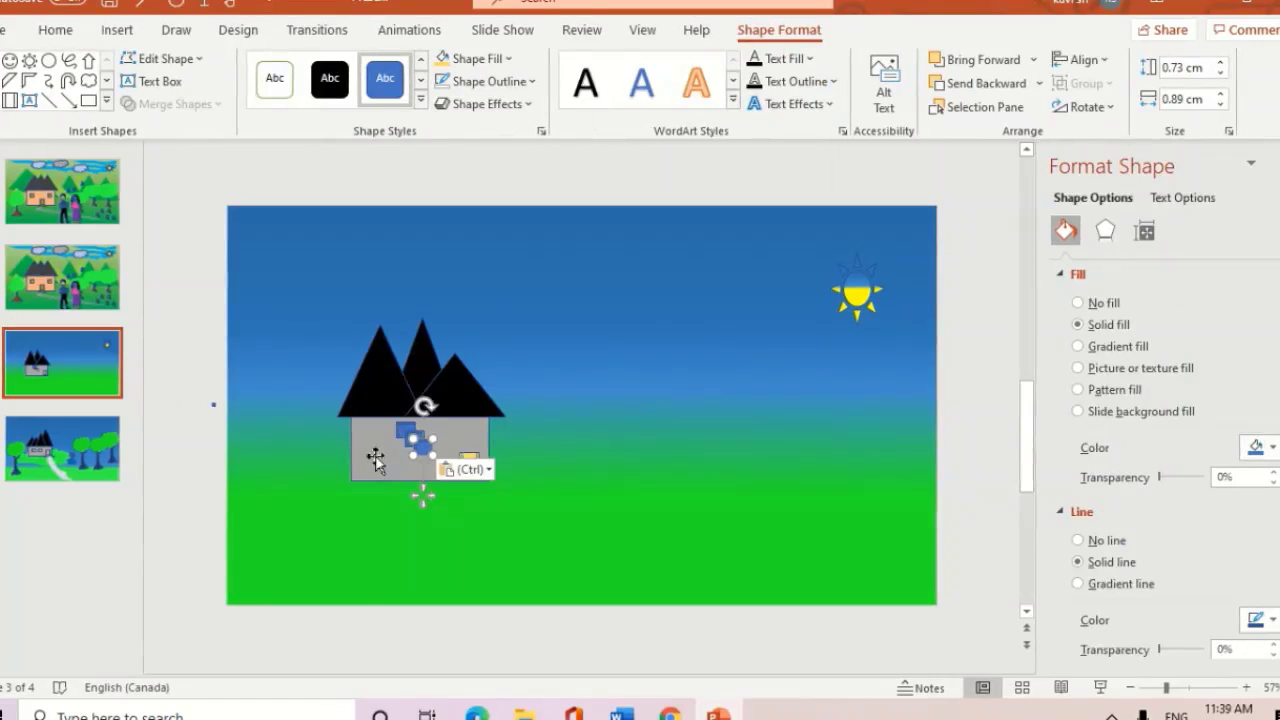
left_click_drag(380, 462, 434, 463)
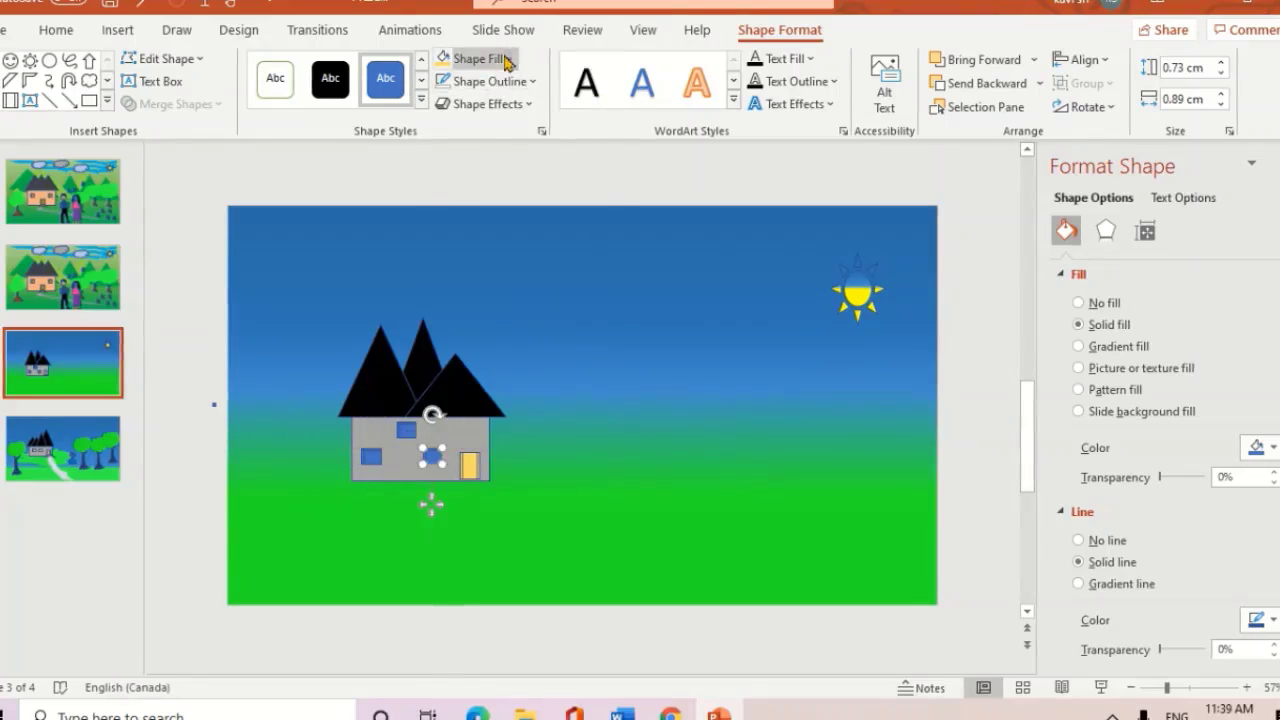
left_click(503, 58)
left_click(558, 168)
Fill the three blue windows orange one by one.
left_click(406, 443)
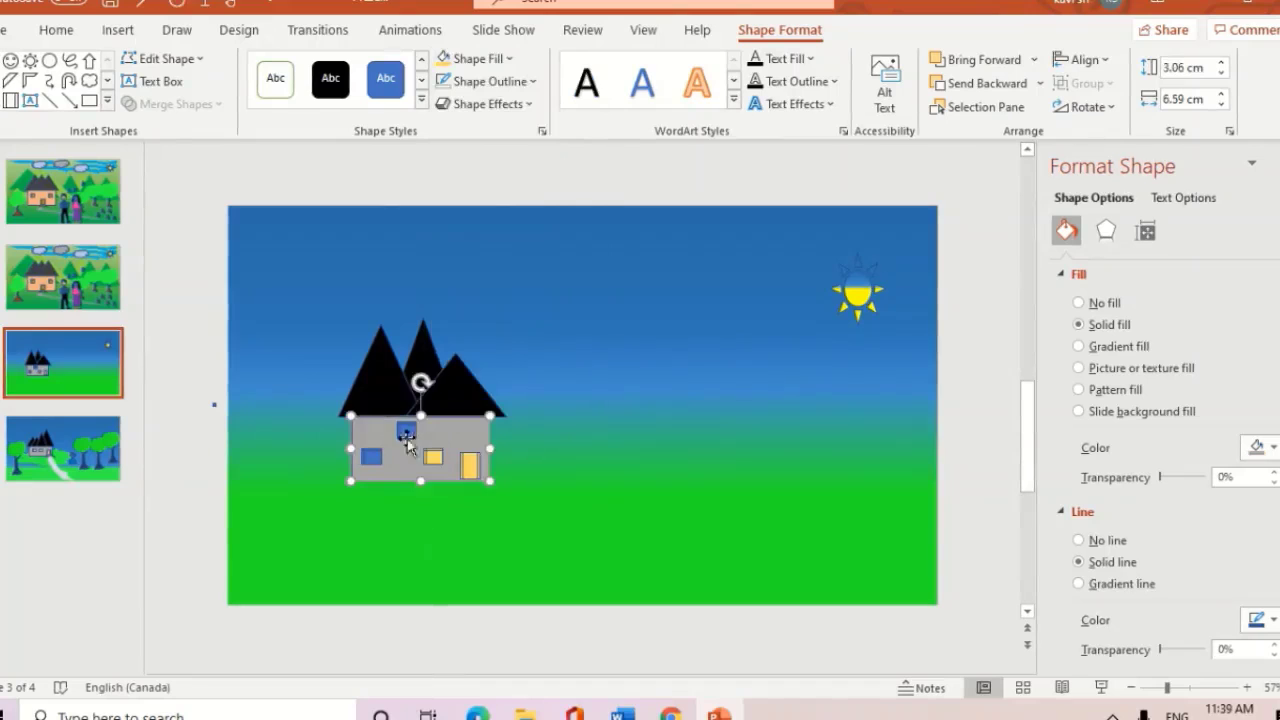
left_click(405, 427)
left_click(508, 58)
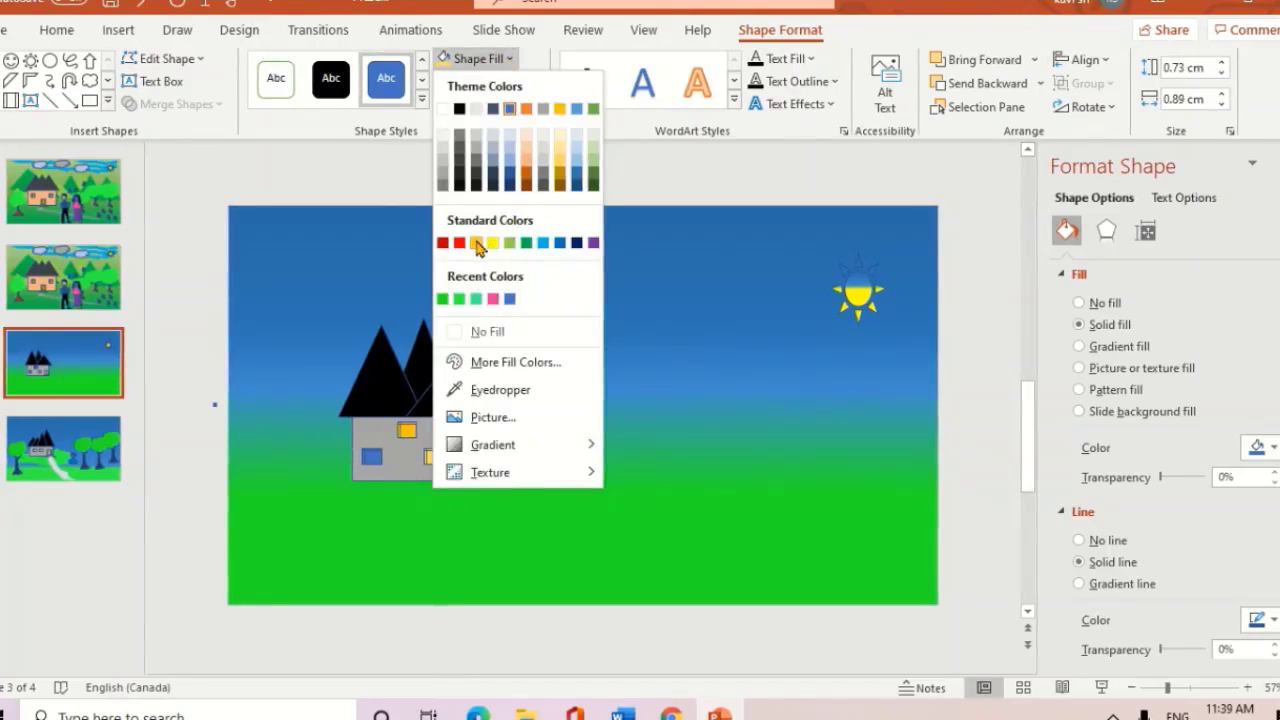
left_click(476, 243)
left_click(375, 457)
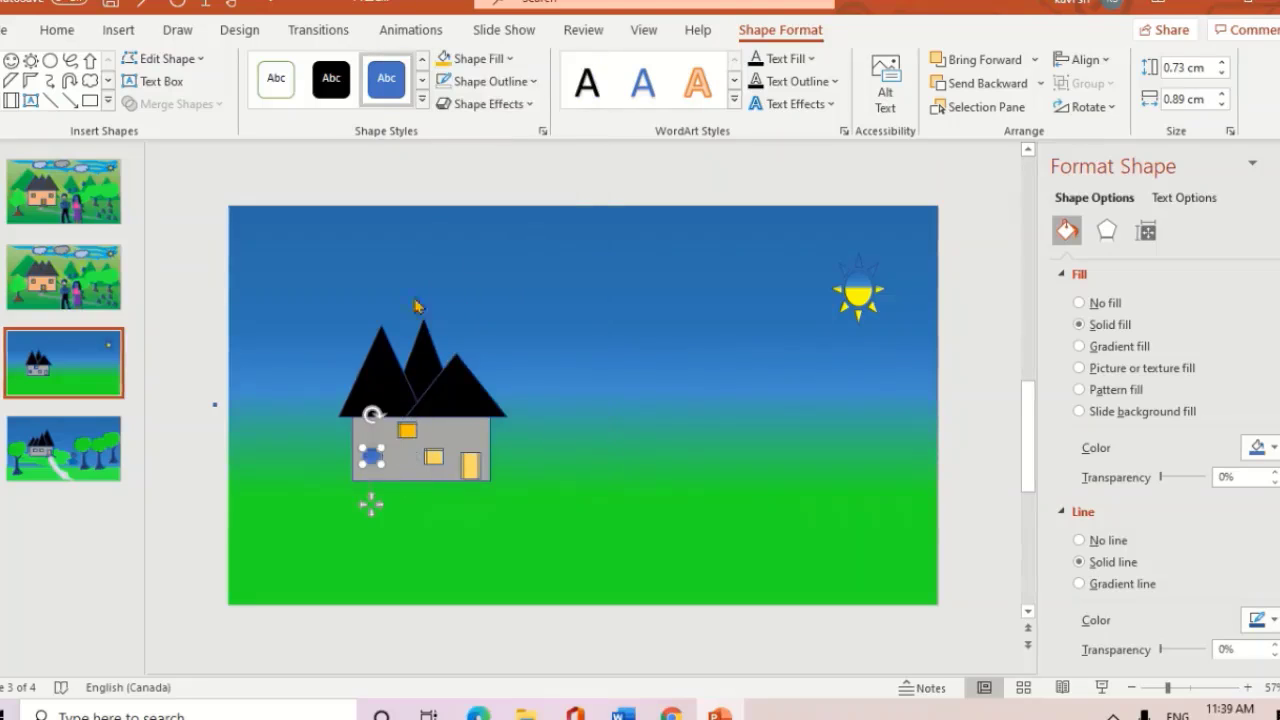
left_click(508, 59)
left_click(478, 246)
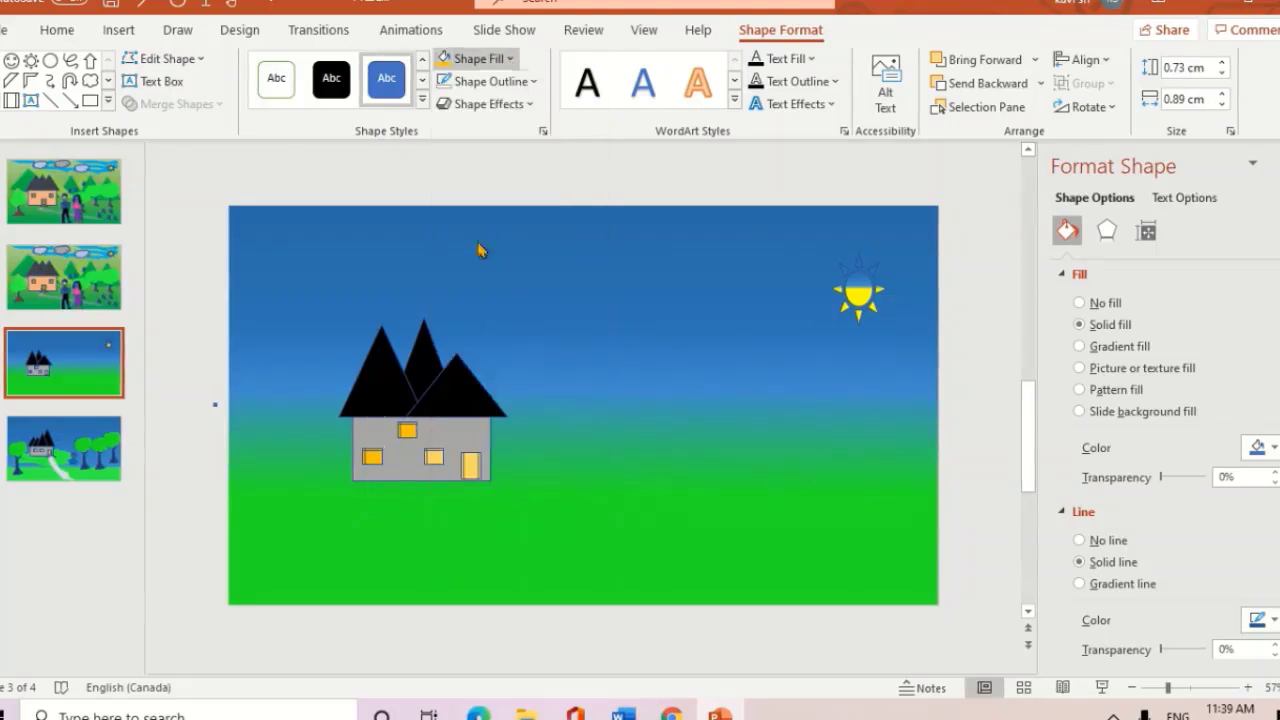
left_click(433, 457)
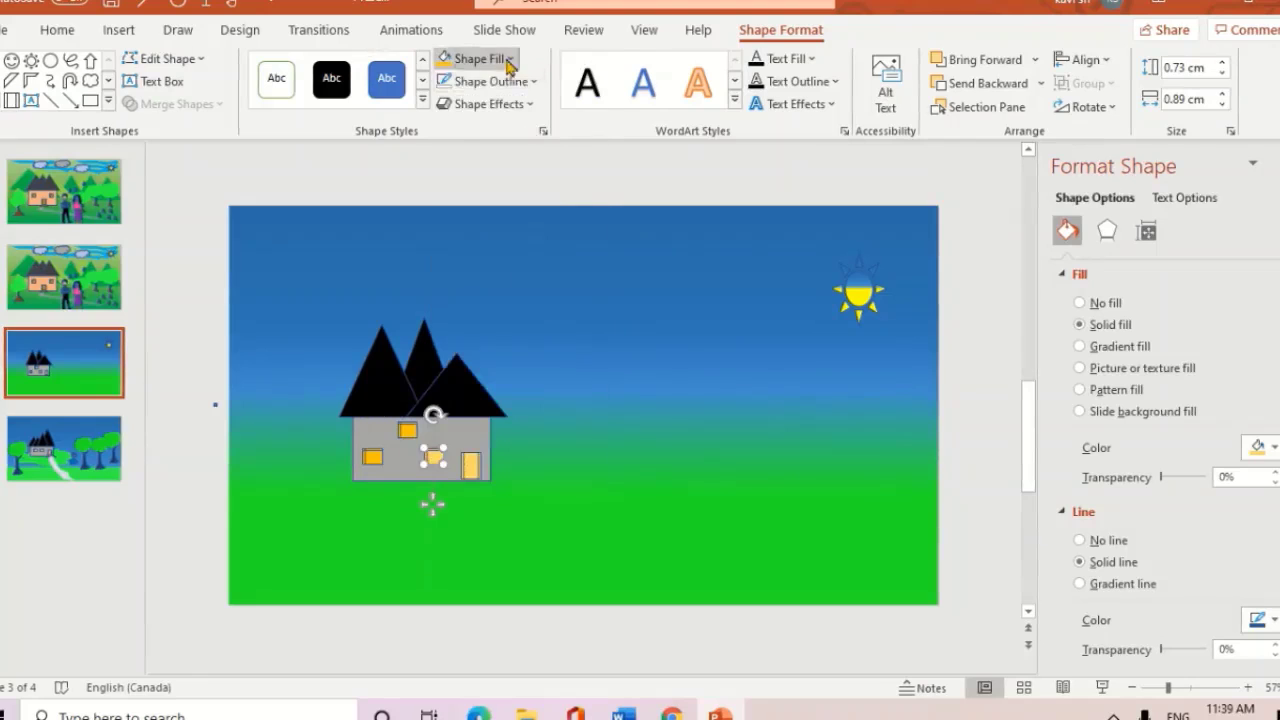
left_click(508, 59)
left_click(477, 246)
left_click(174, 526)
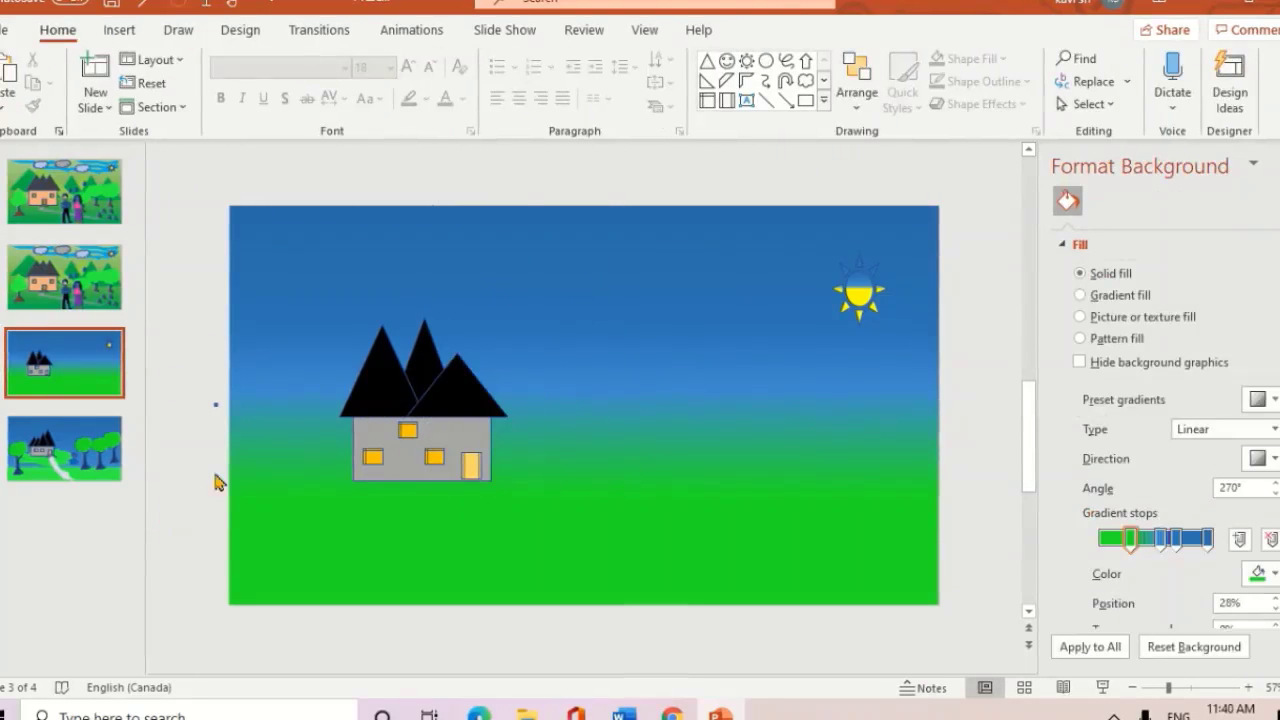
Draw a bright green cloud-shape bush left of the house with no outline.
left_click(806, 80)
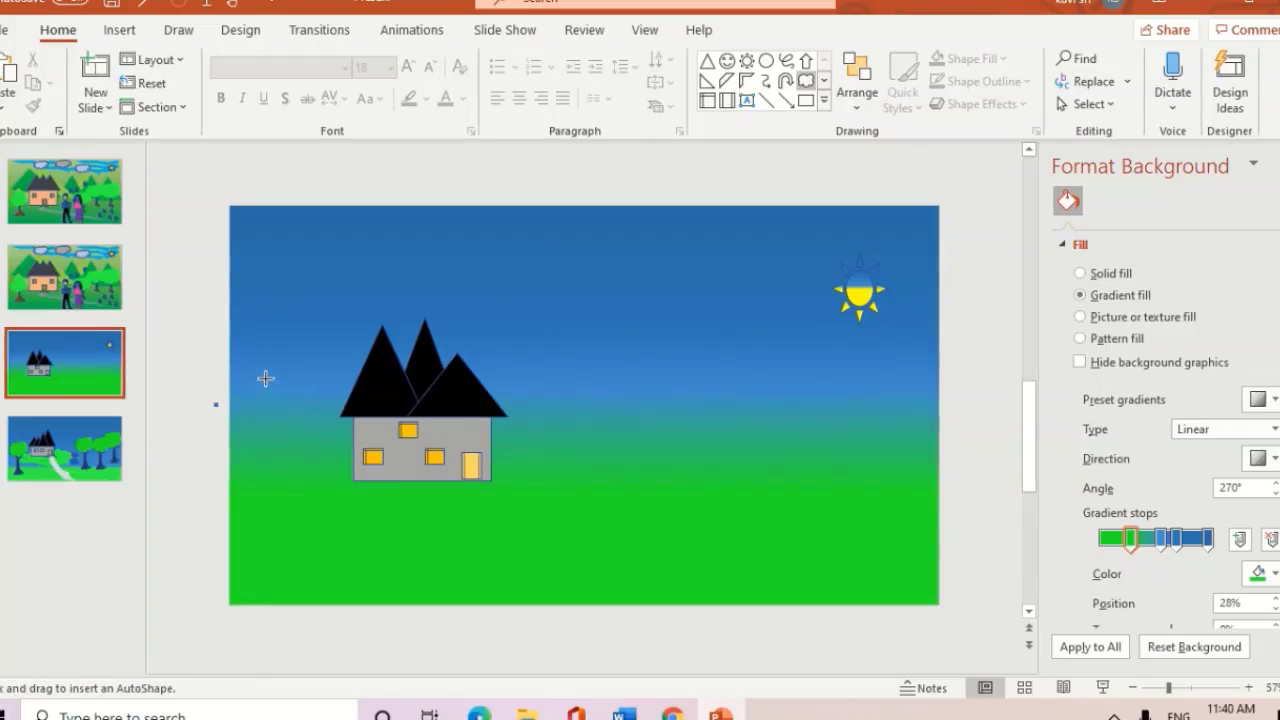
left_click_drag(260, 371, 332, 452)
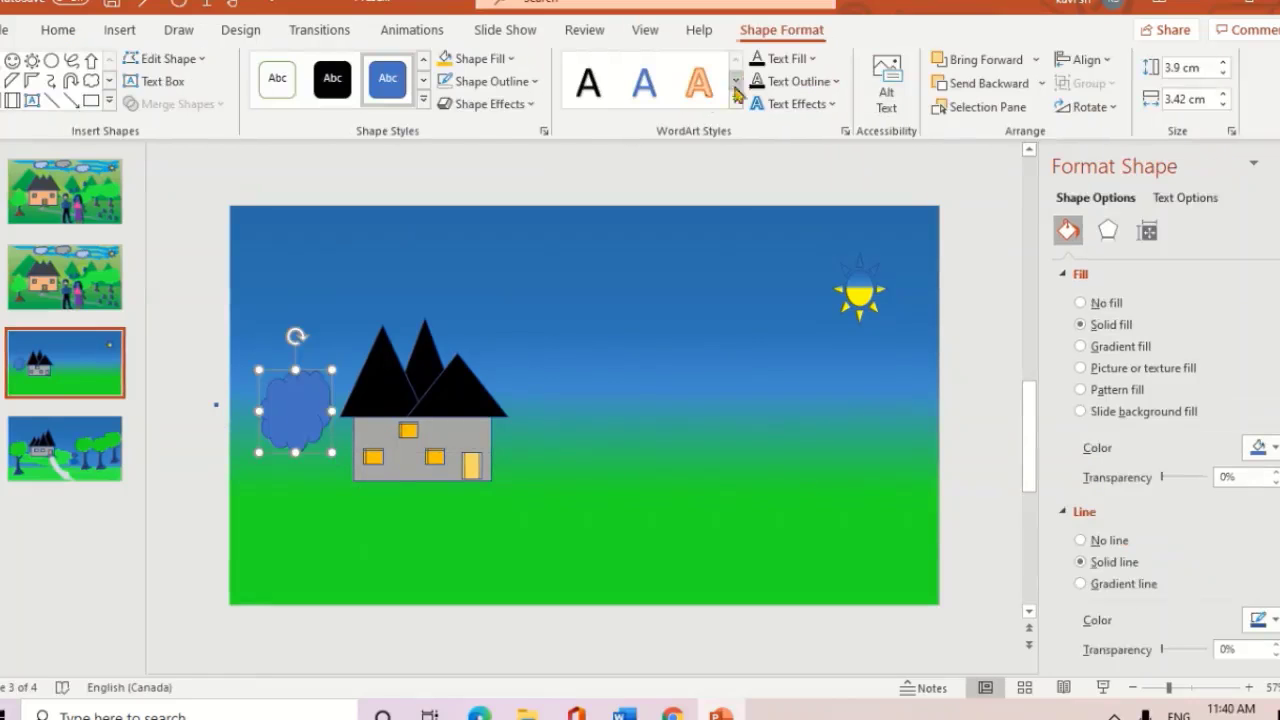
left_click(512, 59)
left_click(461, 298)
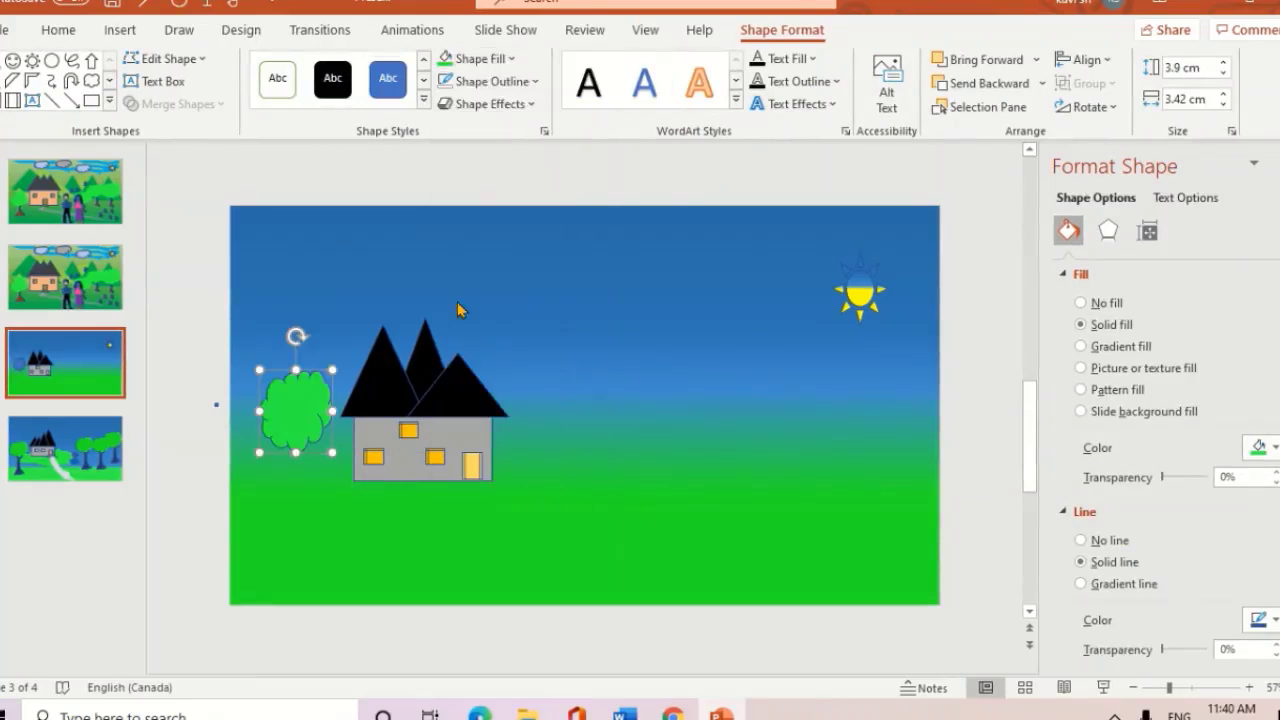
left_click(500, 81)
left_click(475, 354)
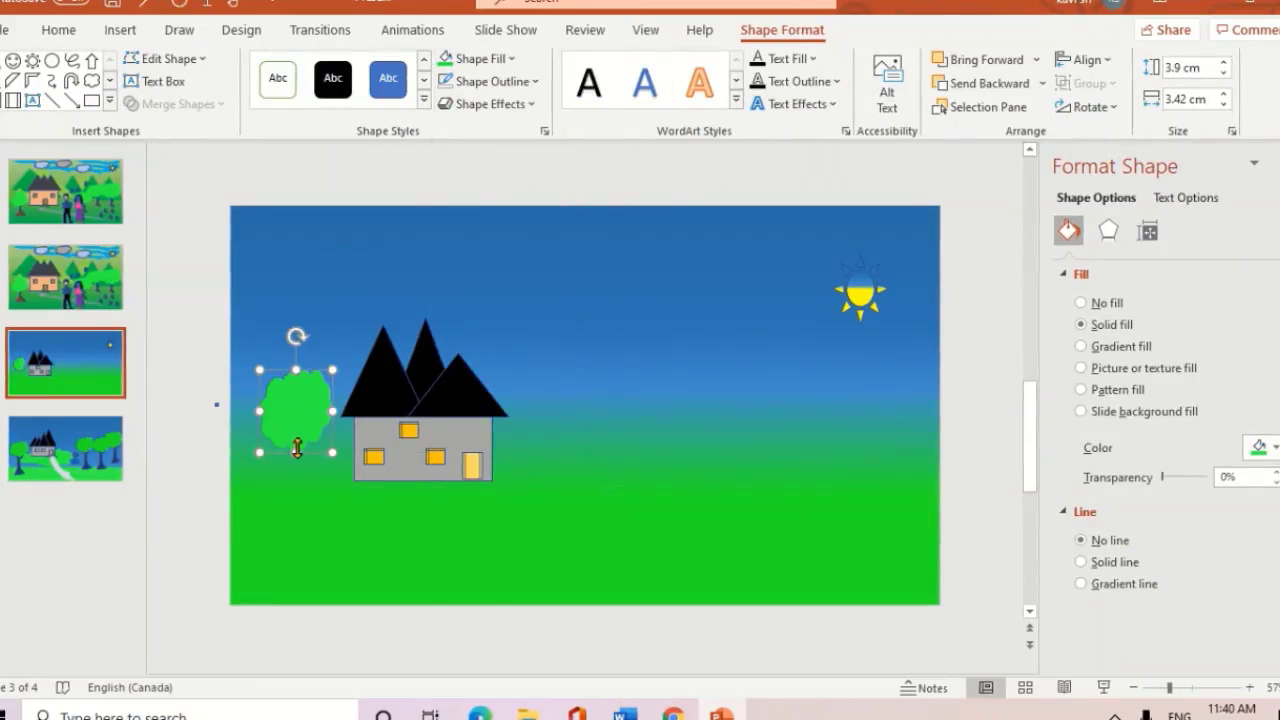
Paste copies as a 14.84 cm sky strip and overlapping bushes along the right edge, widening one.
key("ctrl+c")
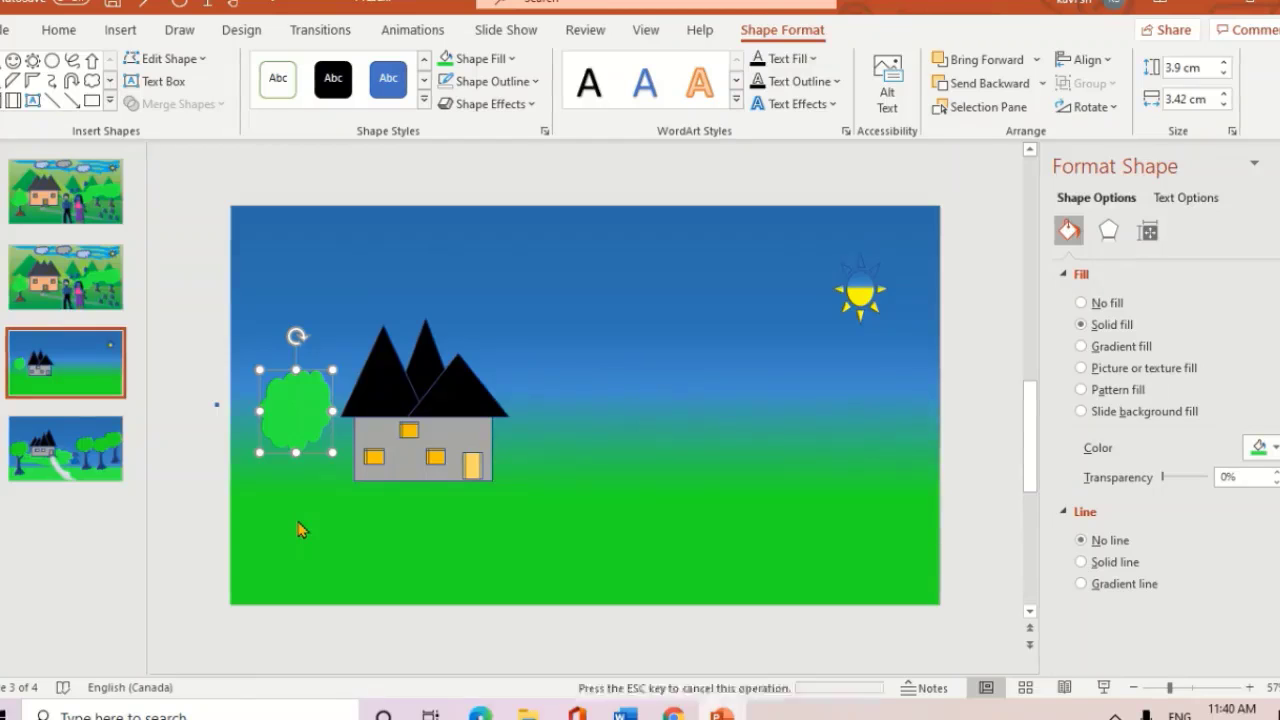
key("ctrl+v")
key("ctrl+v")
key("ctrl+v")
key("ctrl+v")
mouse_move(368, 422)
left_mouse_down()
mouse_move(473, 377)
mouse_move(643, 243)
mouse_move(372, 280)
left_mouse_up()
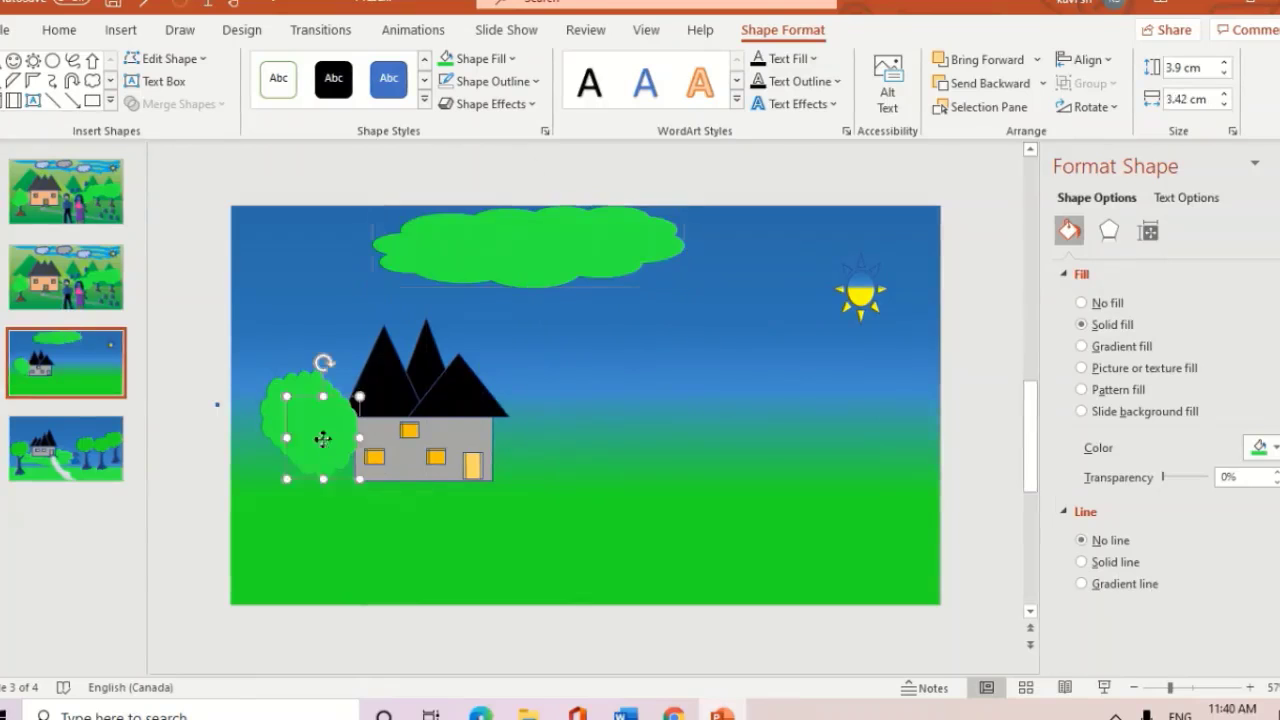
left_click_drag(323, 434, 648, 392)
left_click(634, 438)
mouse_move(357, 434)
left_mouse_down()
mouse_move(570, 438)
mouse_move(900, 358)
left_mouse_up()
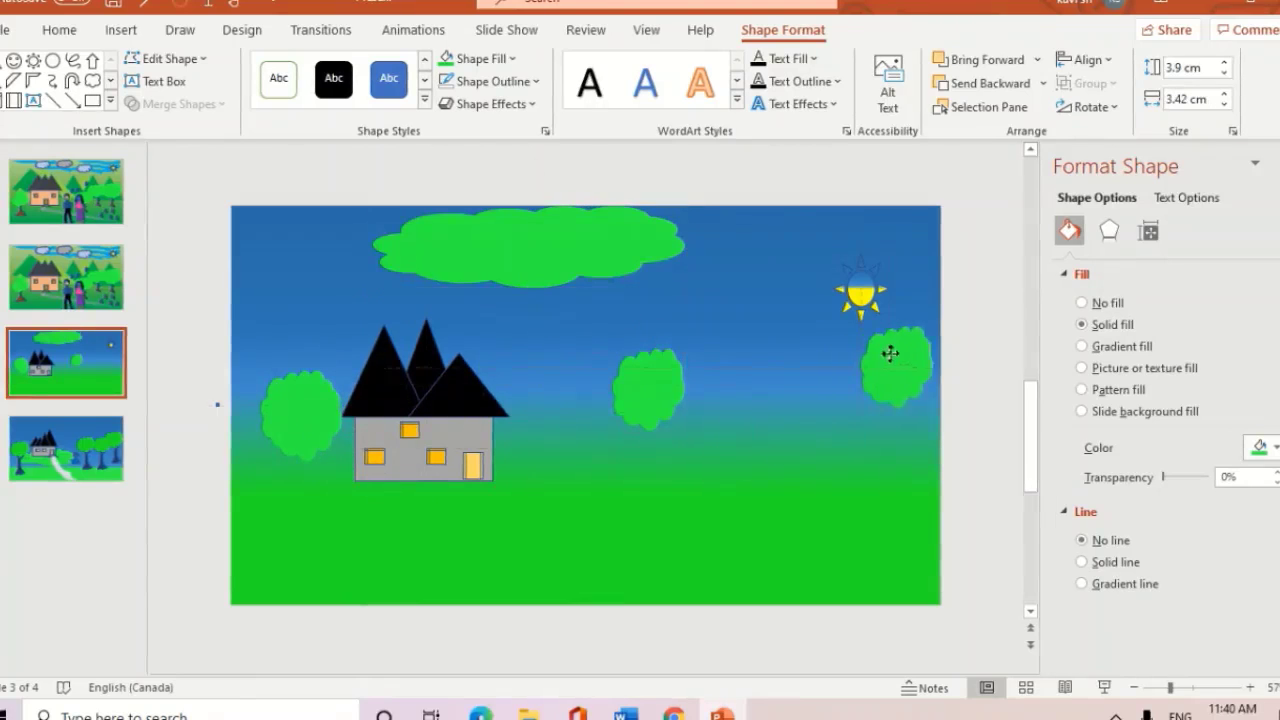
mouse_move(654, 386)
left_mouse_down()
mouse_move(879, 373)
mouse_move(869, 388)
left_mouse_up()
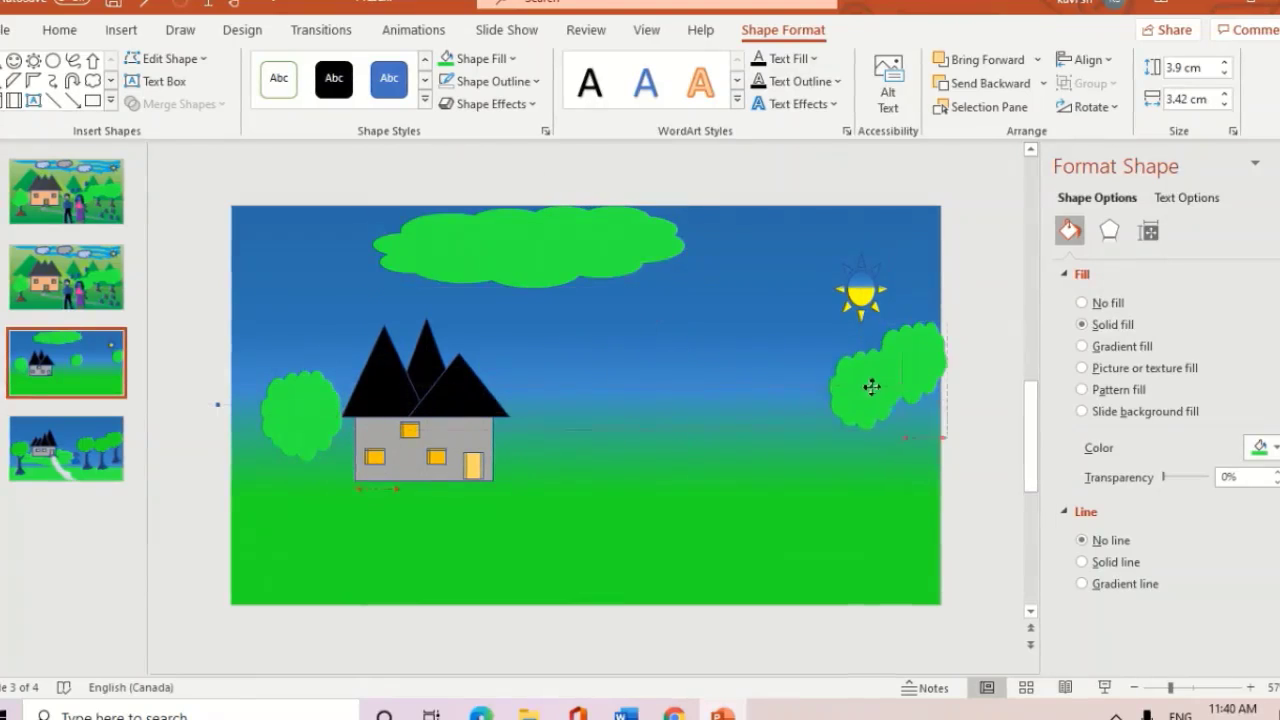
left_click(300, 414)
left_click_drag(300, 422, 810, 418)
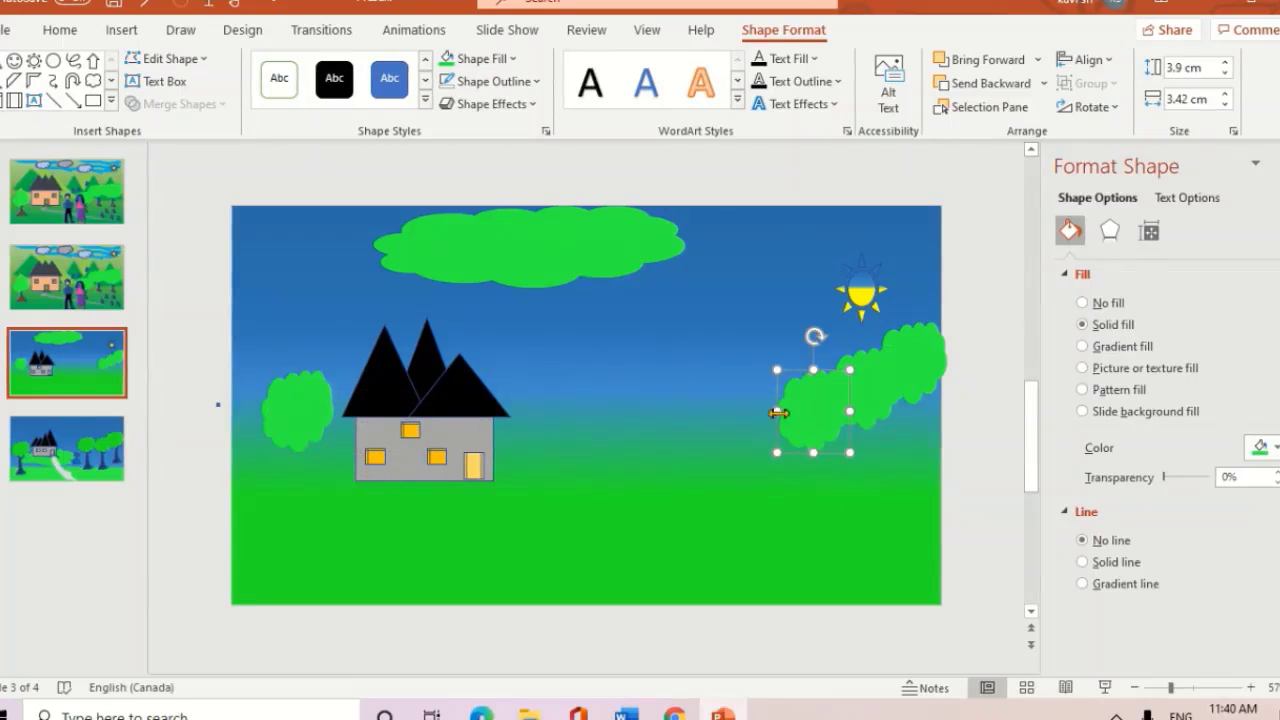
left_click_drag(778, 412, 756, 411)
Make the top cloud light blue with a Half Reflection effect.
left_click(552, 242)
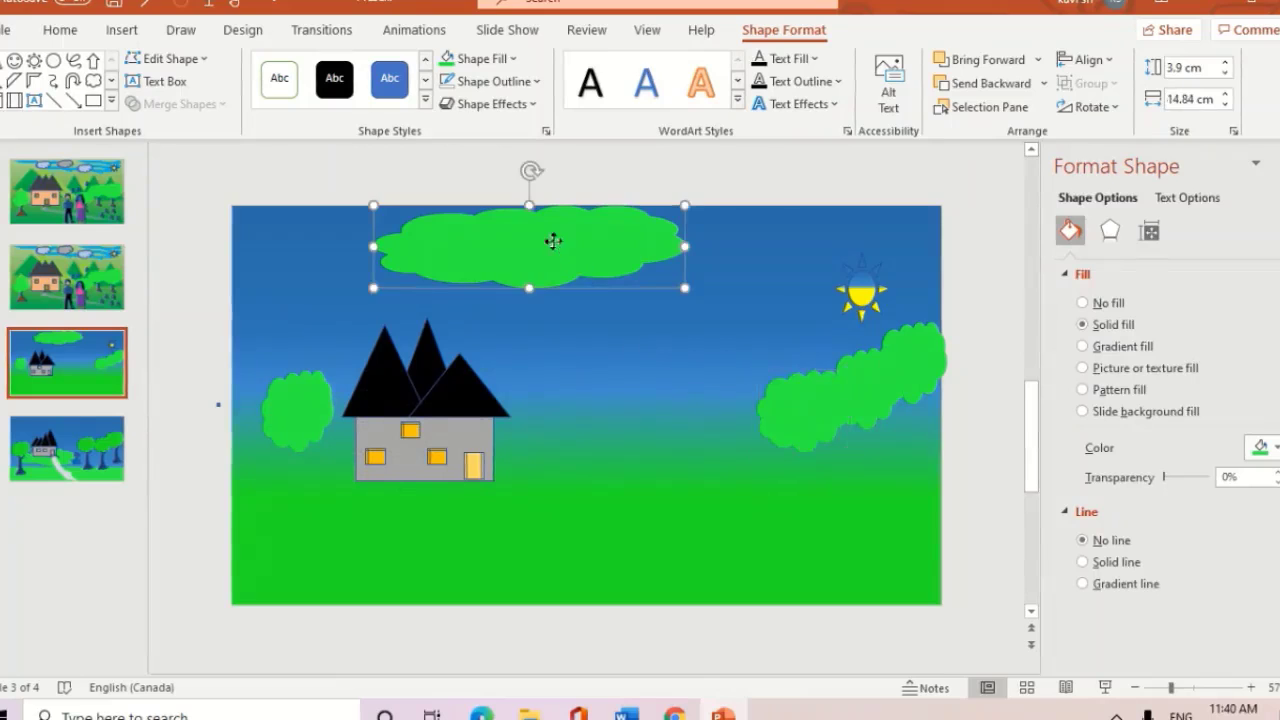
left_click(506, 62)
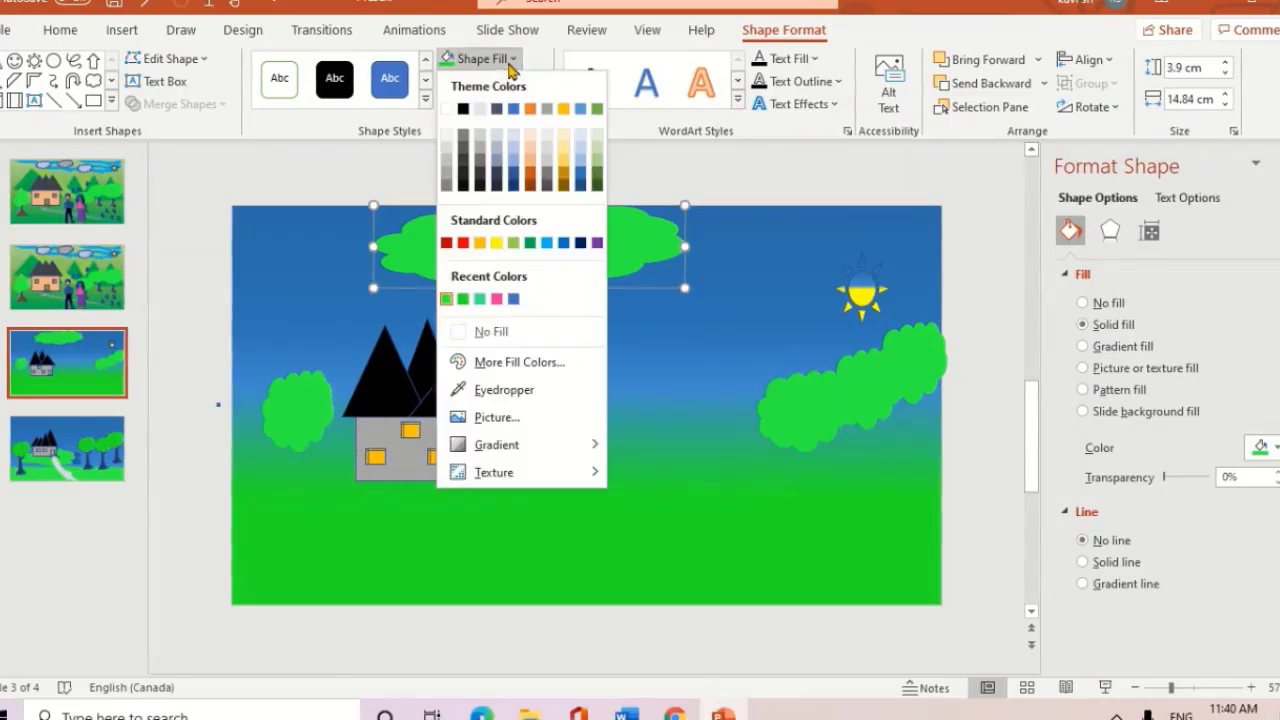
left_click(581, 176)
left_click(540, 103)
mouse_move(519, 240)
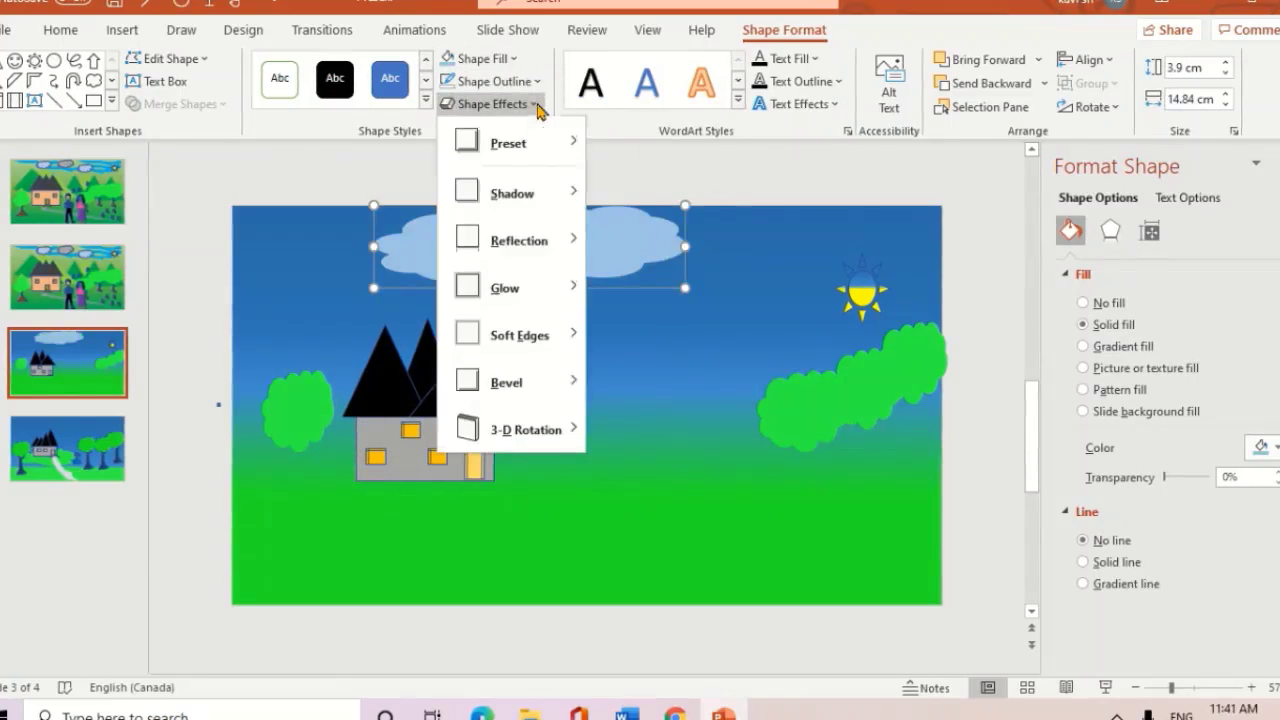
left_click(680, 372)
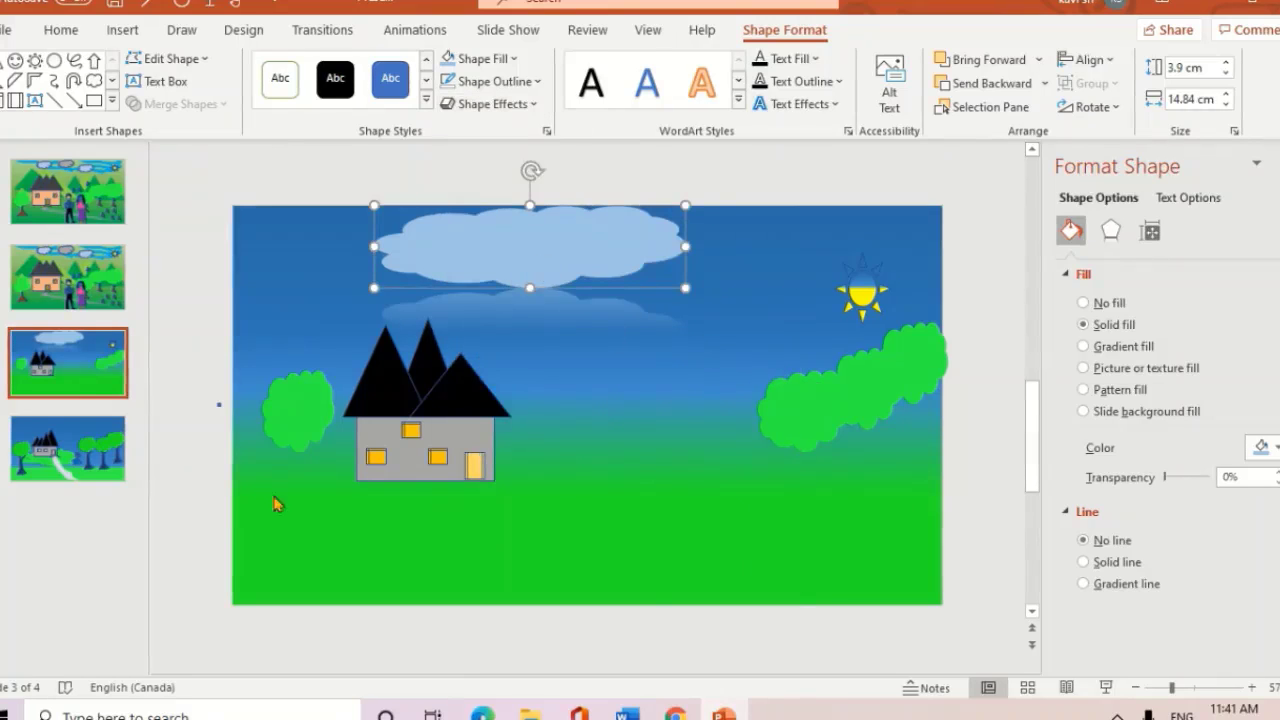
Resize the cloud wider and flatter to 2.71 x 16.04 cm and widen the left bush.
left_click_drag(684, 244, 711, 244)
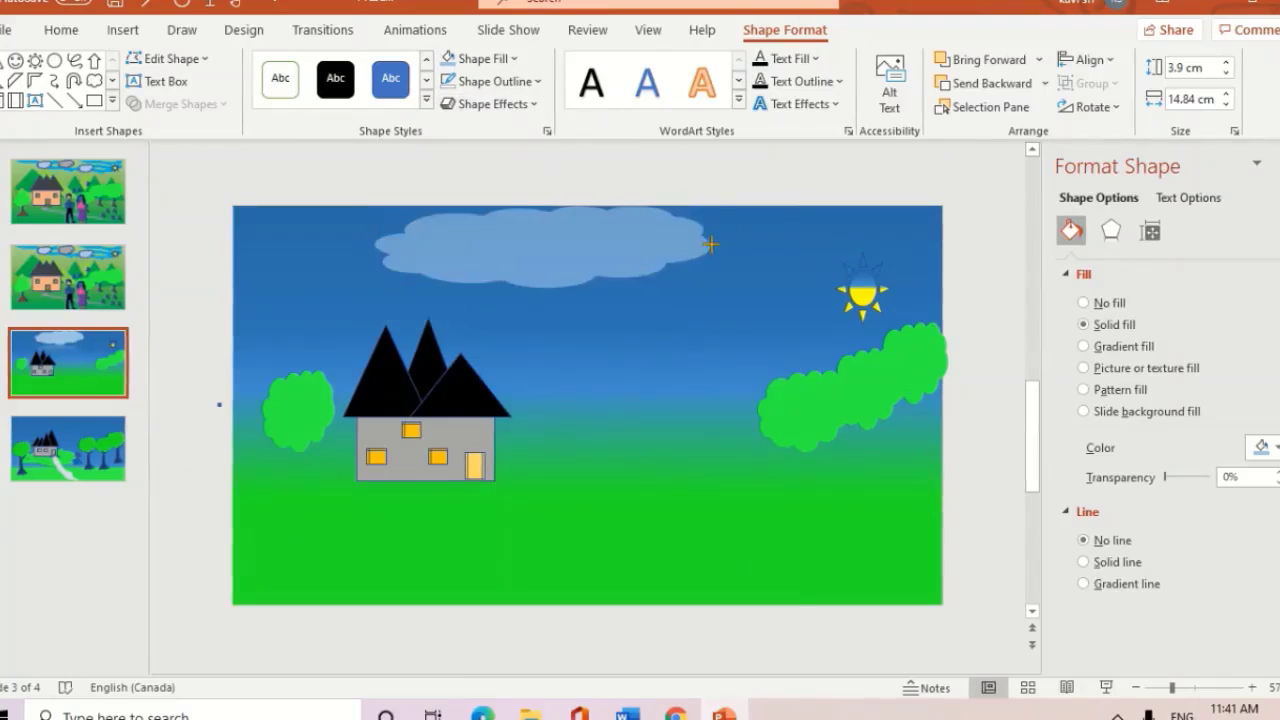
left_click_drag(543, 288, 542, 263)
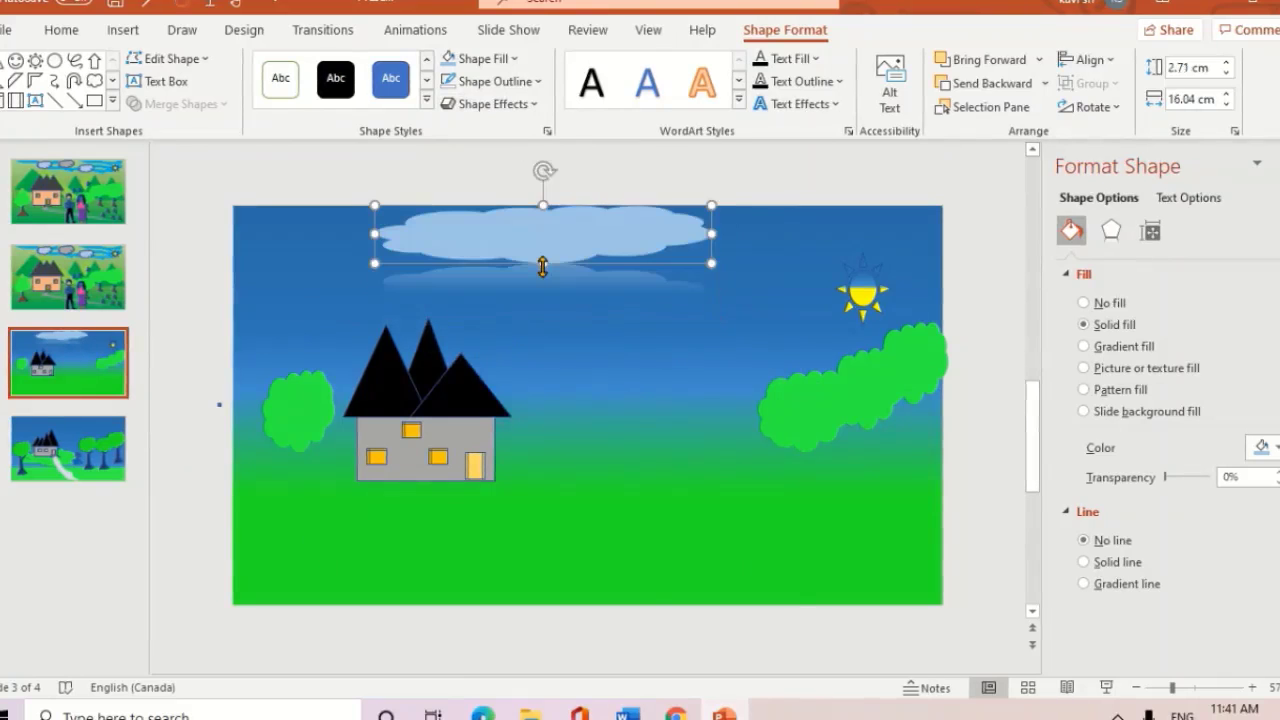
left_click(297, 412)
left_click_drag(260, 410, 244, 410)
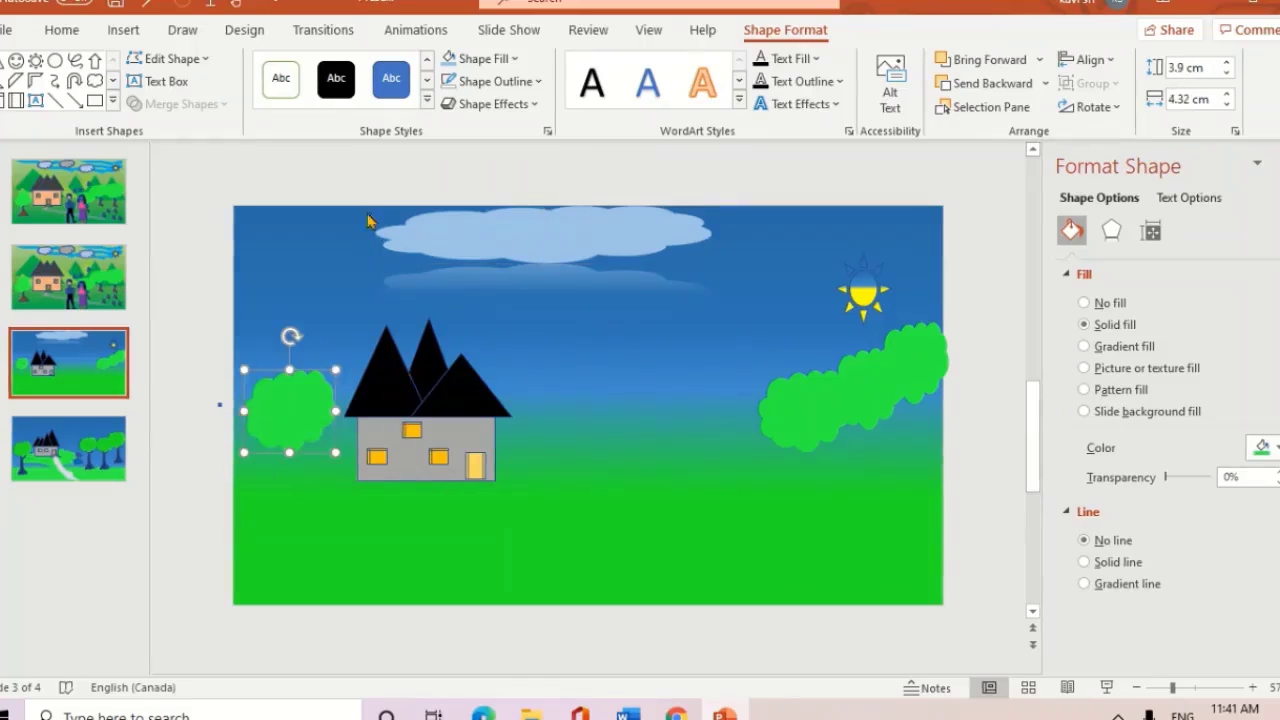
Draw a freehand scribble trunk under the left bush and fill it black.
left_click(74, 62)
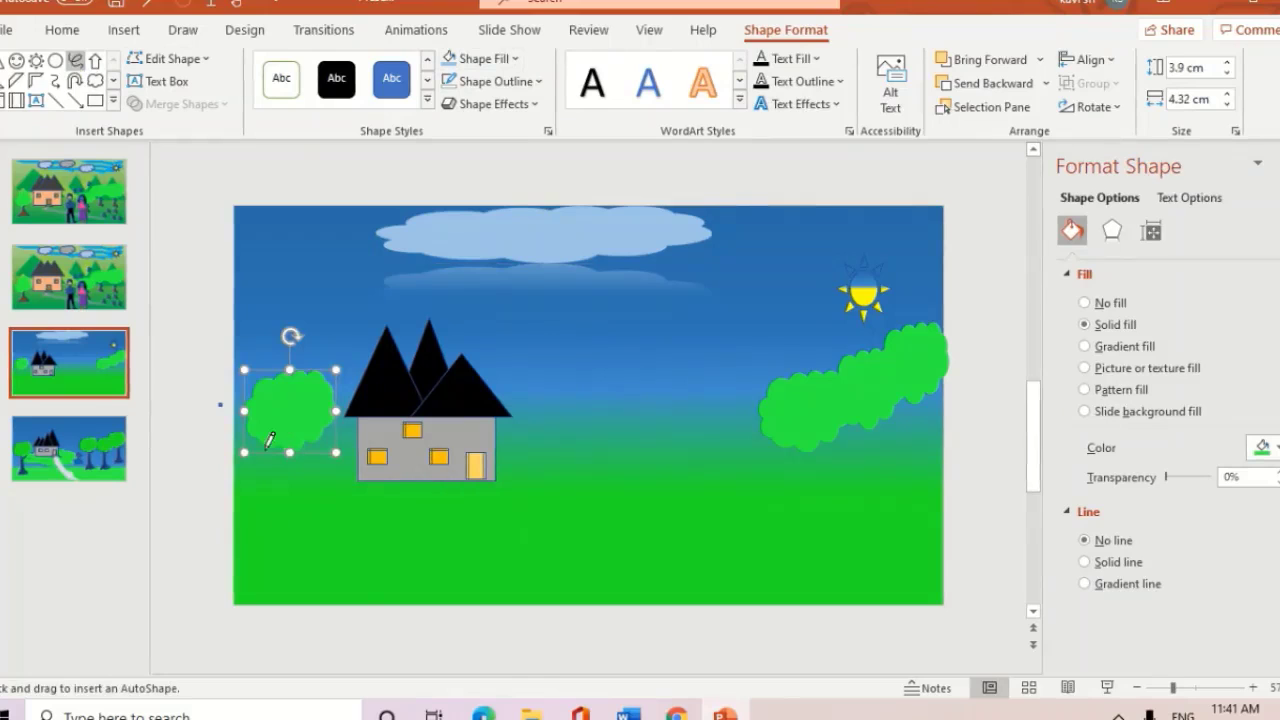
key("Escape")
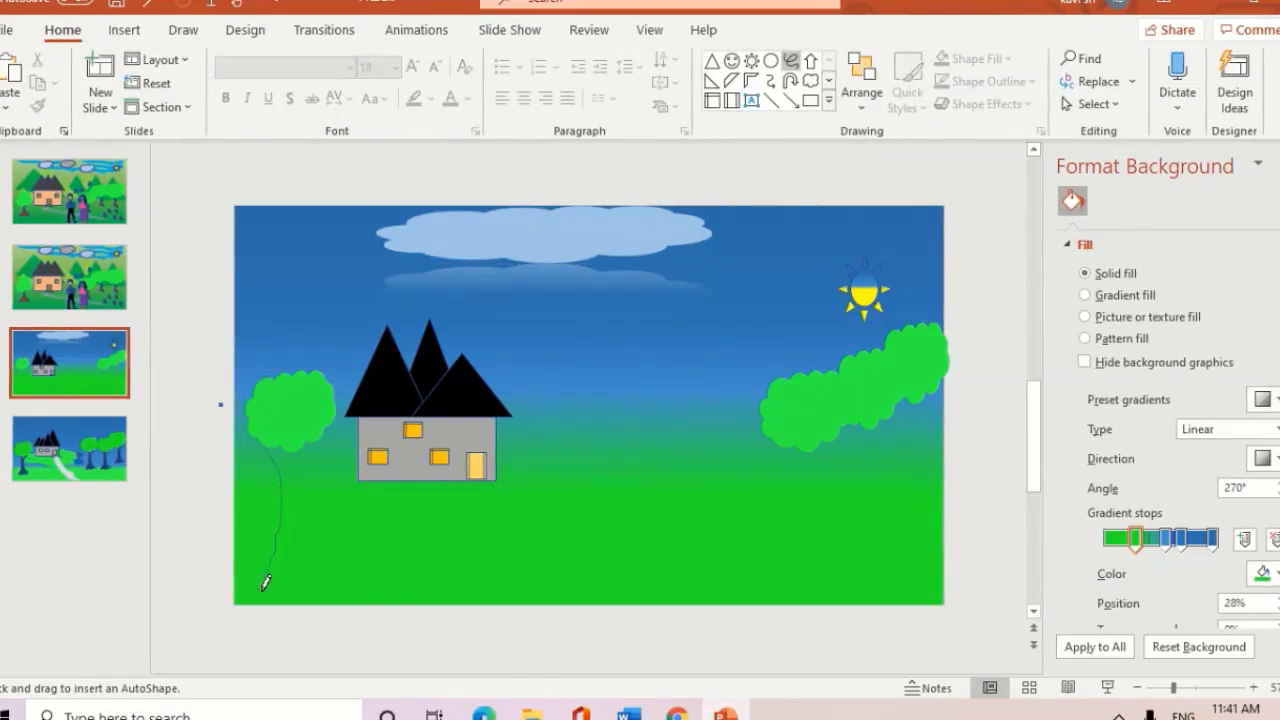
left_click_drag(265, 583, 276, 577)
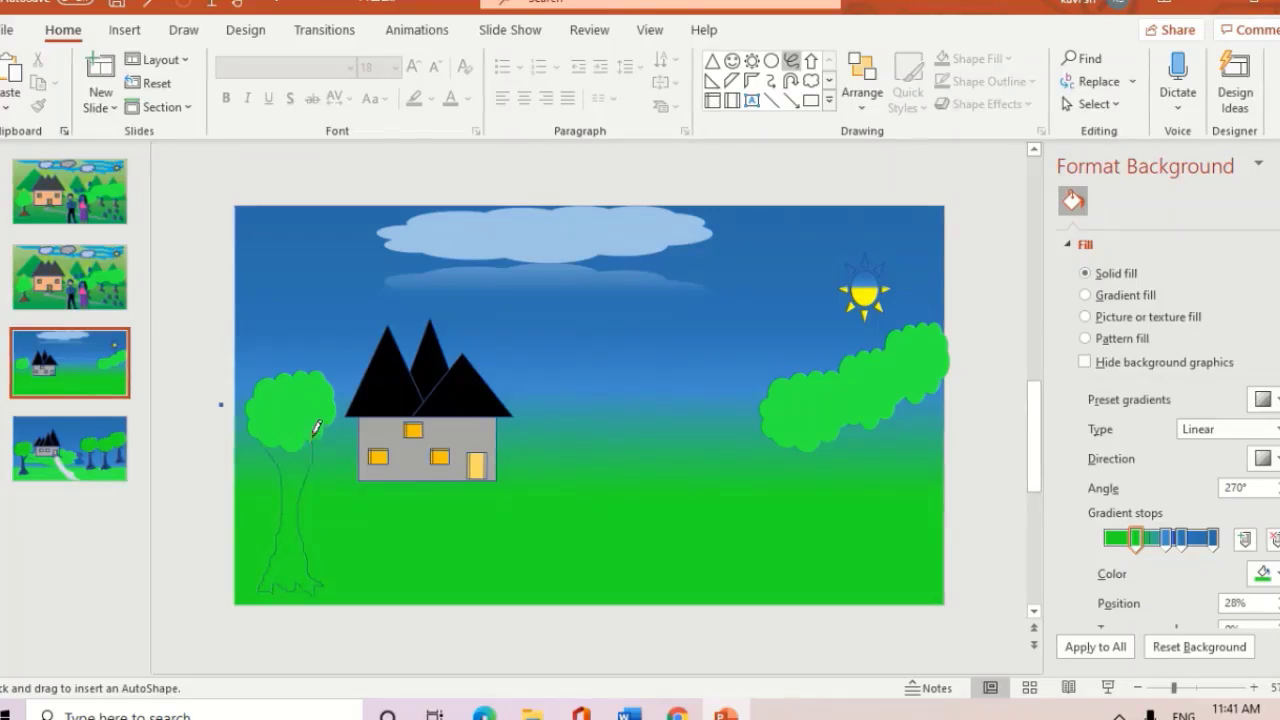
left_click(298, 468)
left_click(485, 58)
left_click(471, 106)
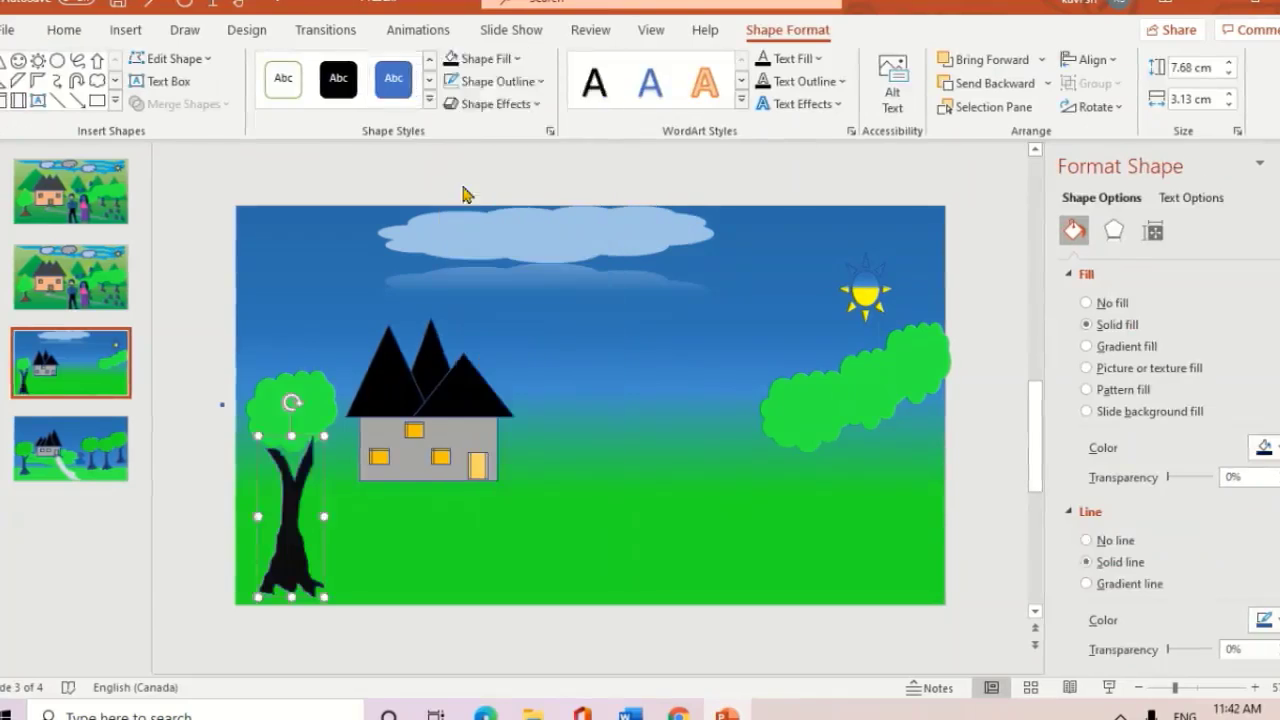
Paste a copy of the bush and fill it green.
left_click(355, 438)
key("ctrl+v")
left_click(485, 58)
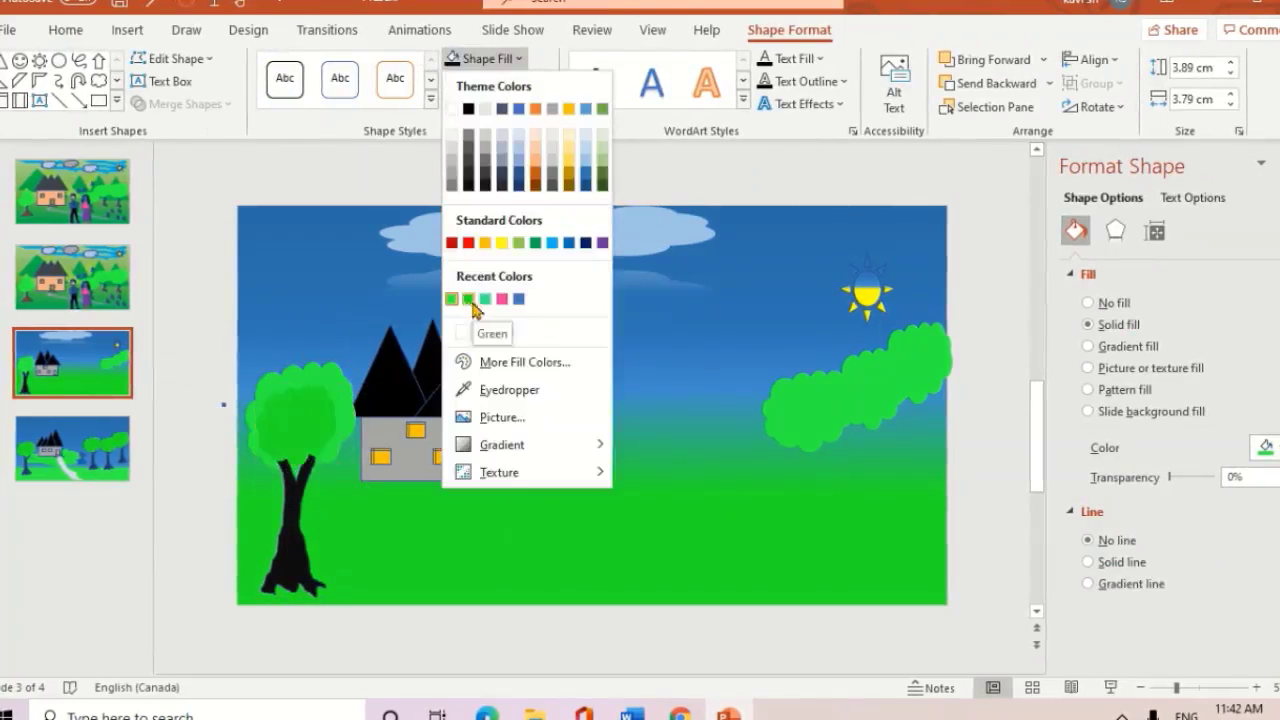
left_click(484, 299)
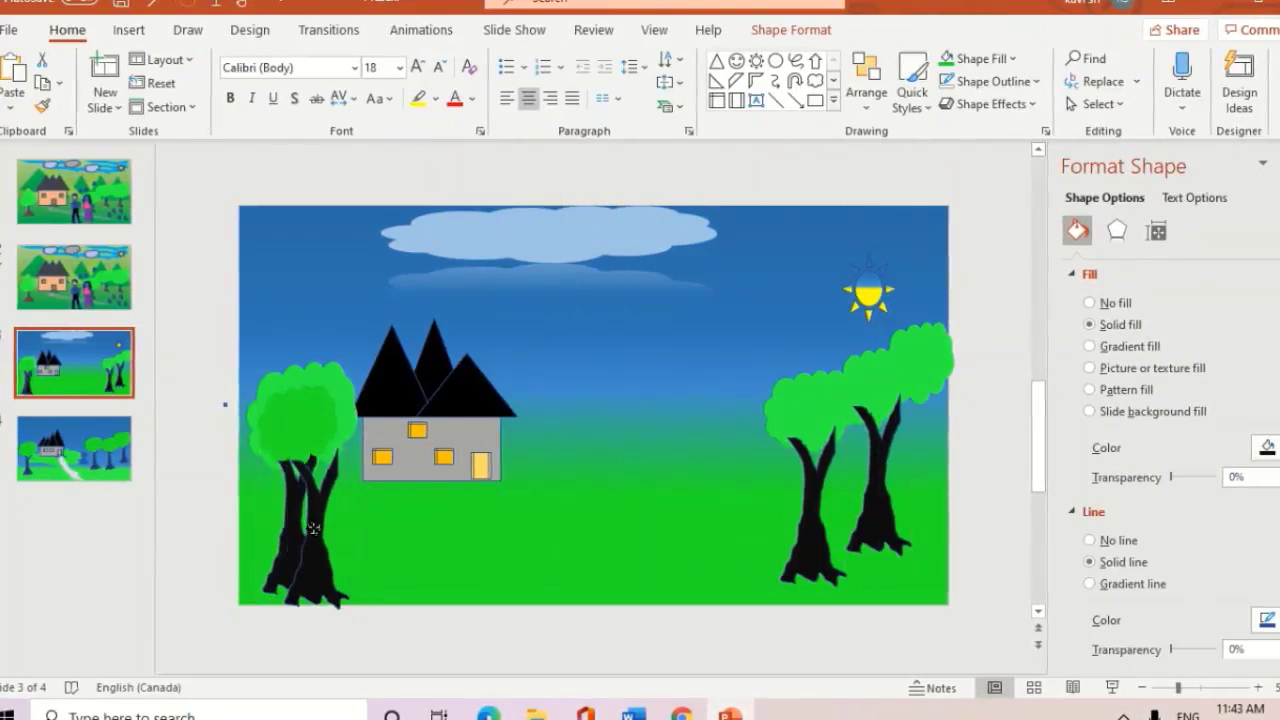
Paste another trunk copy on the right and sketch the person's body outline mid-slide.
key("ctrl+v")
left_click(791, 29)
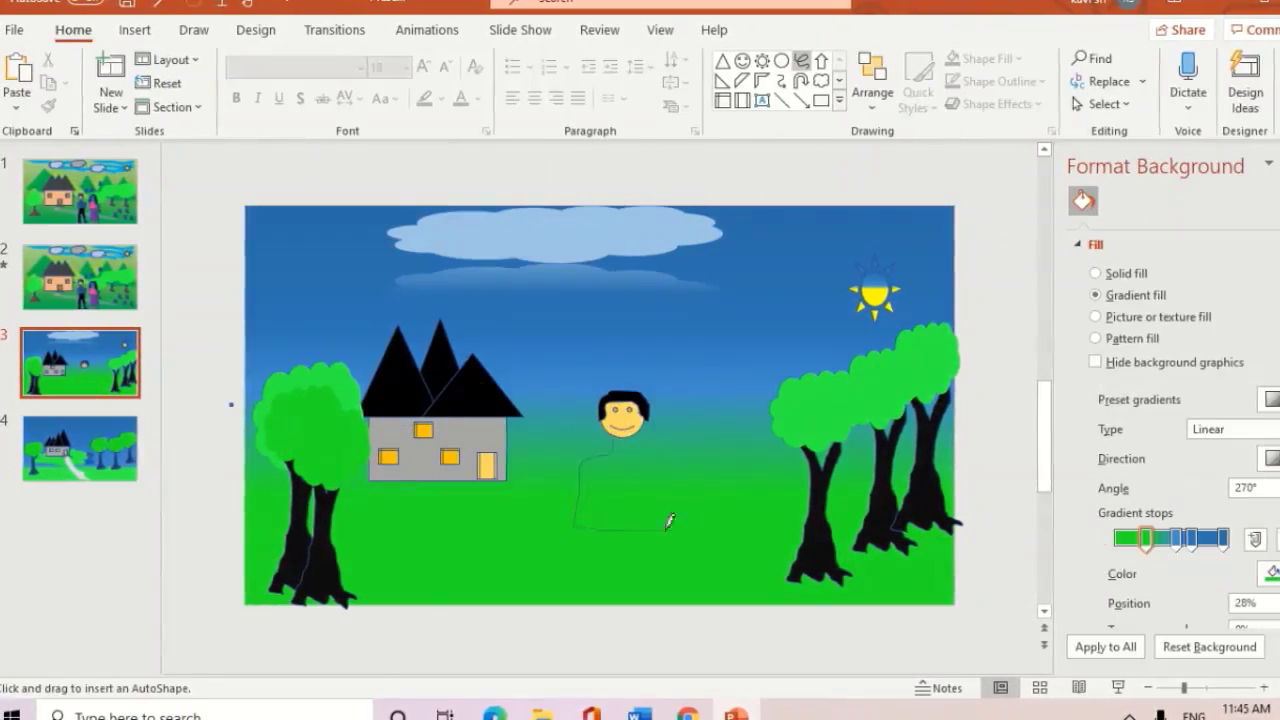
left_click_drag(670, 521, 688, 450)
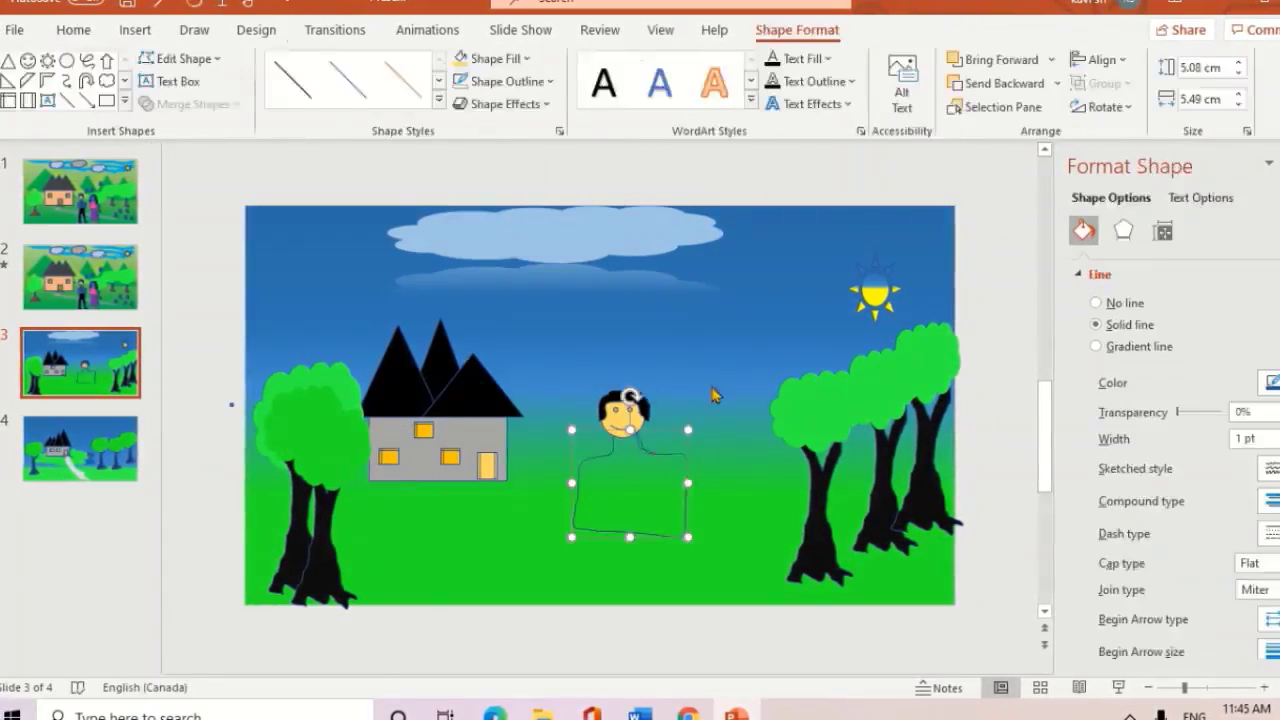
key("ctrl+z")
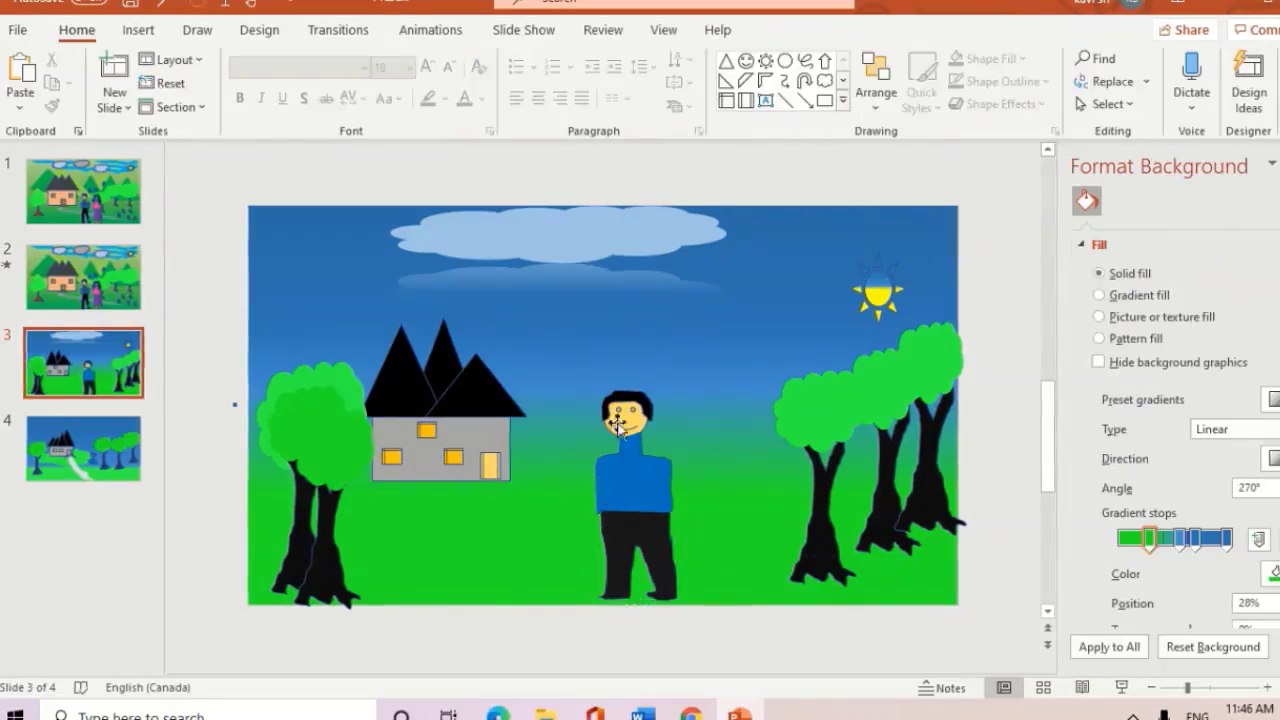
left_click(600, 463)
left_click(703, 311)
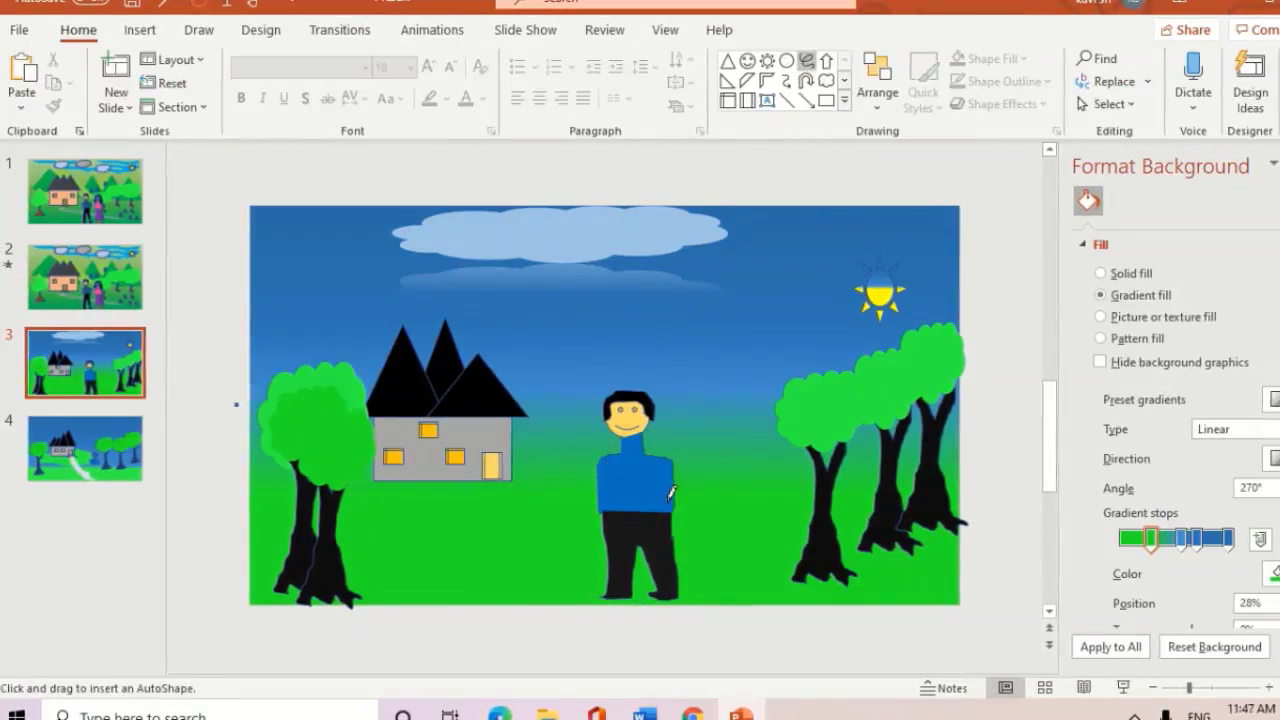